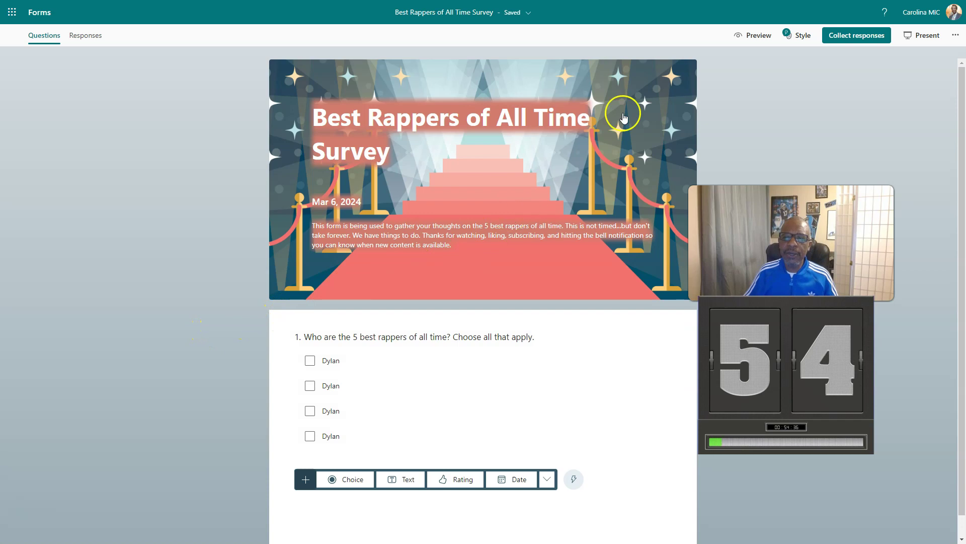
# Copy the survey's link from Collect responses and switch to the '5 Best Rappers of All Time' page.
pyautogui.click(880, 39)
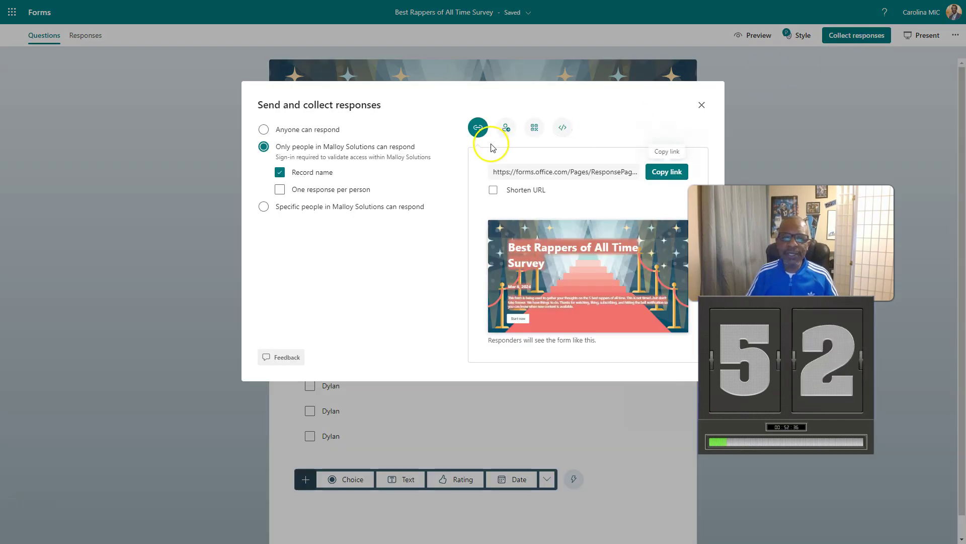
pyautogui.click(673, 173)
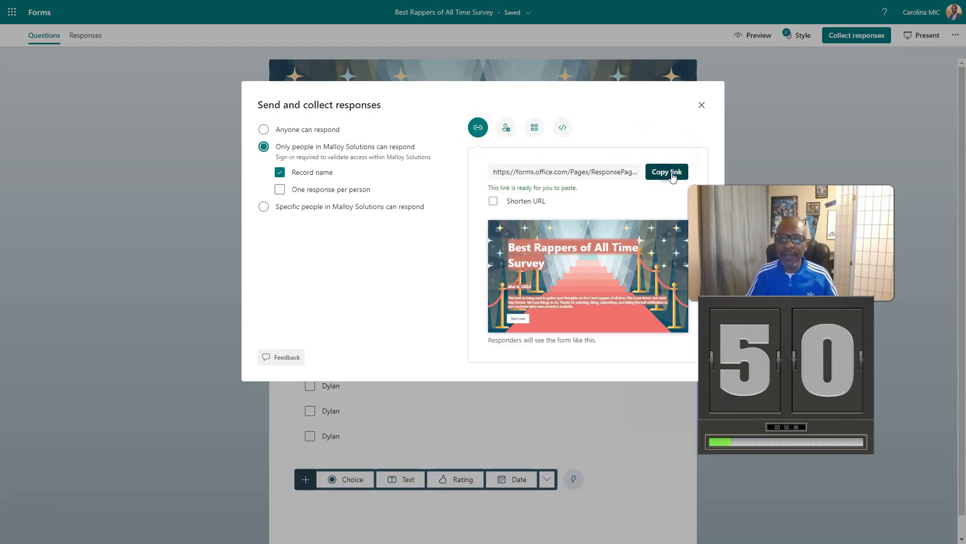
pyautogui.hotkey('alt', 'Tab')
pyautogui.press('Escape')
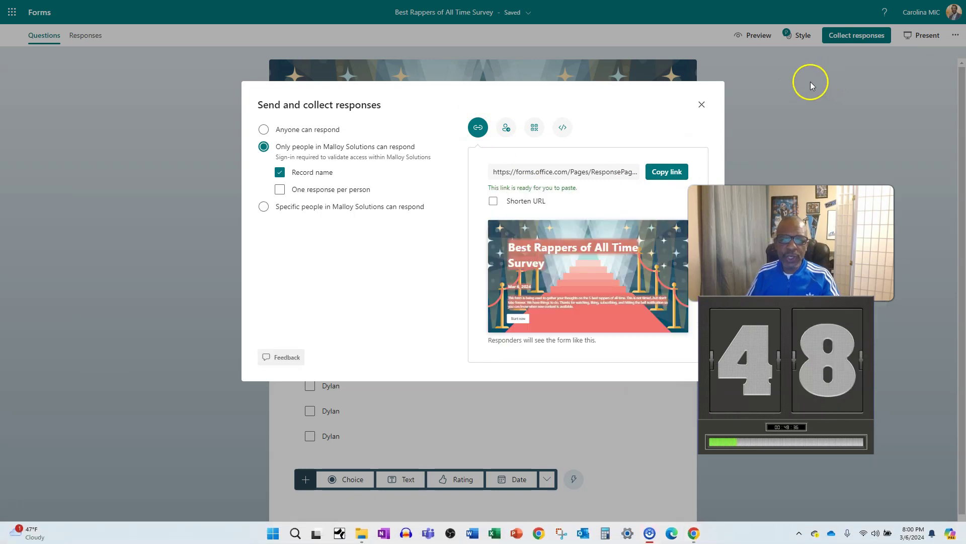
pyautogui.hotkey('alt', 'Tab')
pyautogui.hotkey('alt', 'Tab')
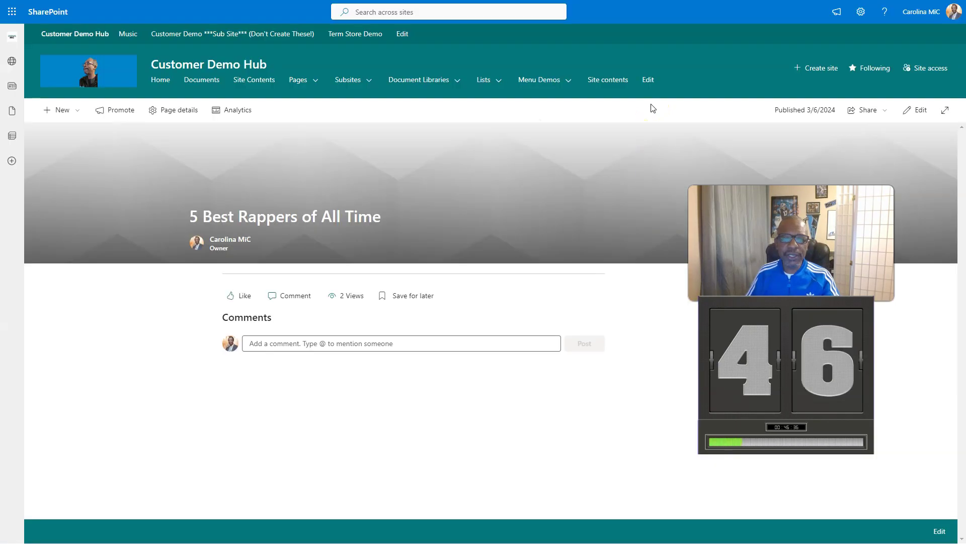
# Put the page in edit mode and insert a Microsoft Forms web part found by searching 'form'.
pyautogui.click(910, 112)
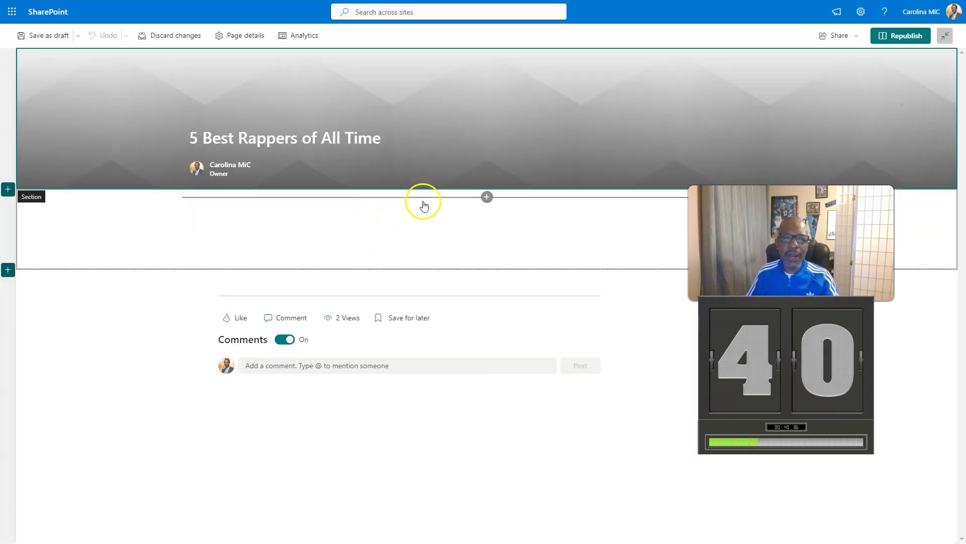
pyautogui.click(462, 202)
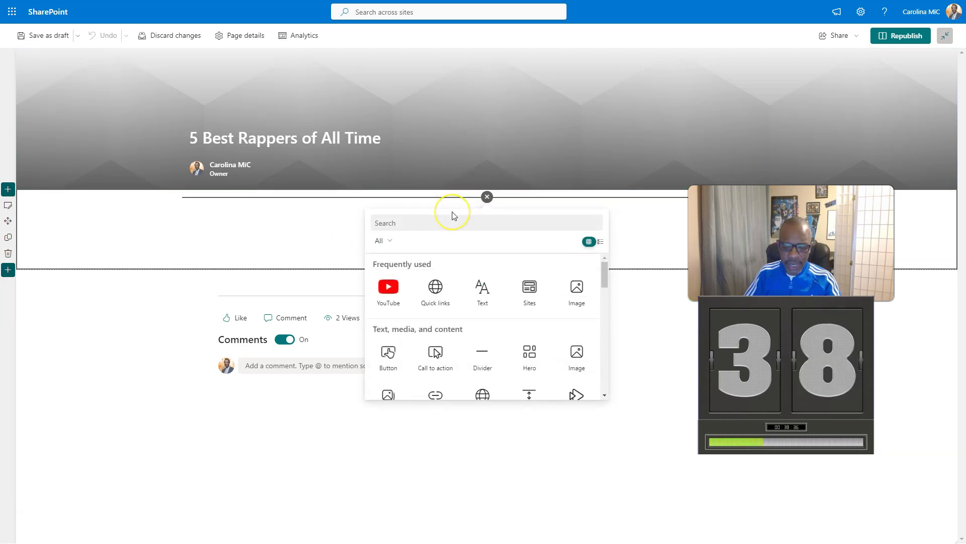
pyautogui.write('form')
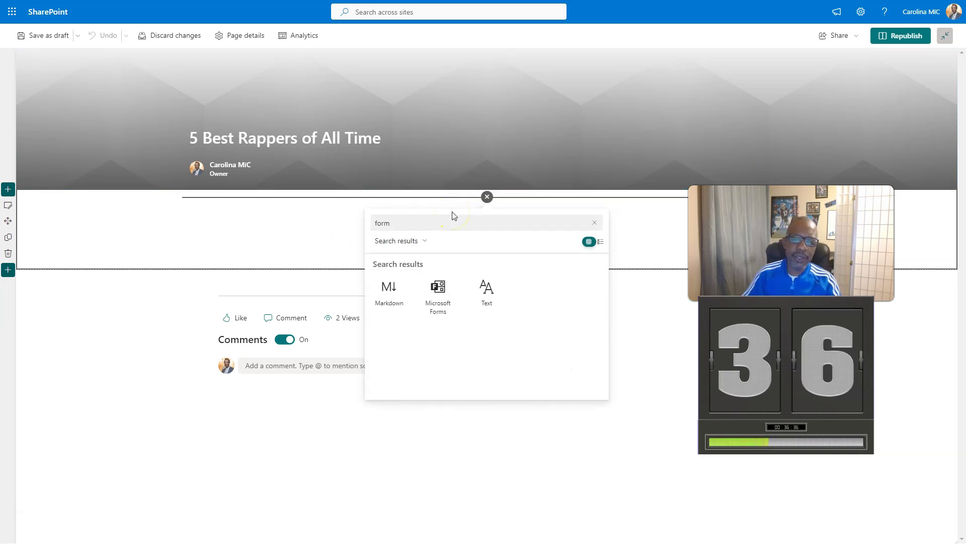
pyautogui.click(437, 285)
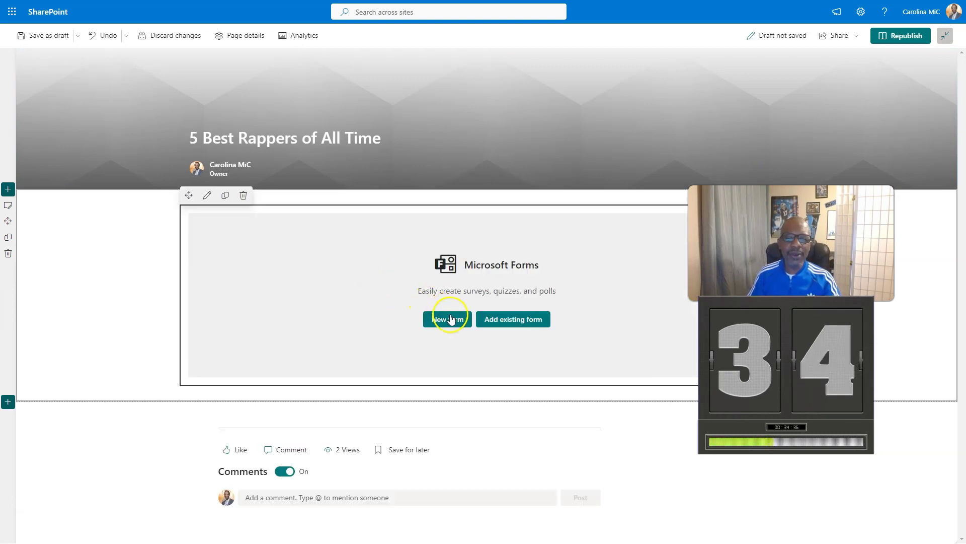
# Choose Add existing form and paste the copied survey link into the form web address.
pyautogui.click(491, 319)
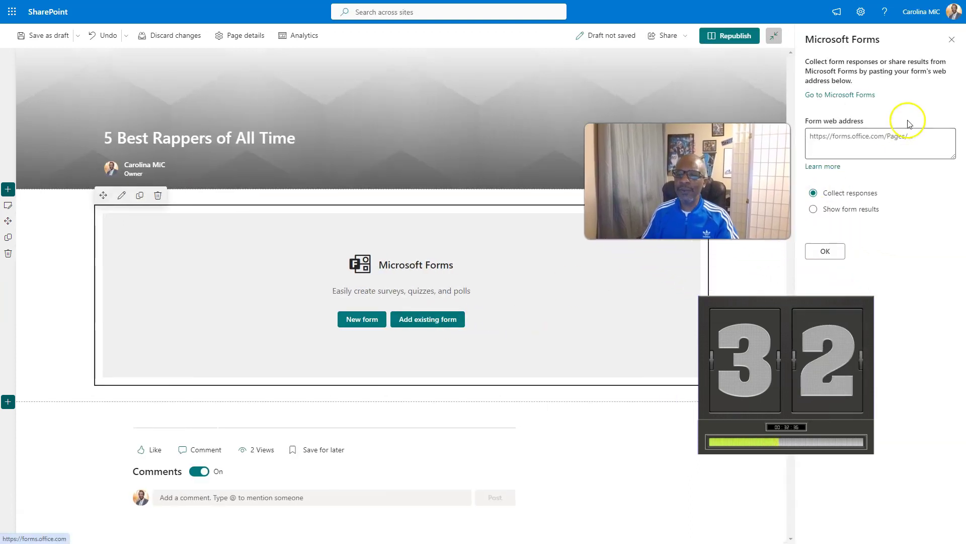
pyautogui.click(867, 132)
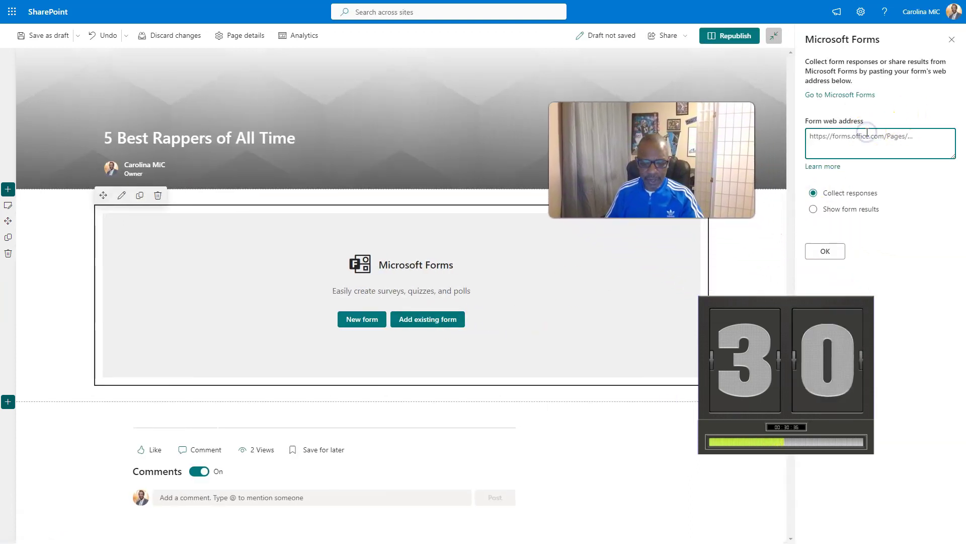
pyautogui.hotkey('ctrl', 'v')
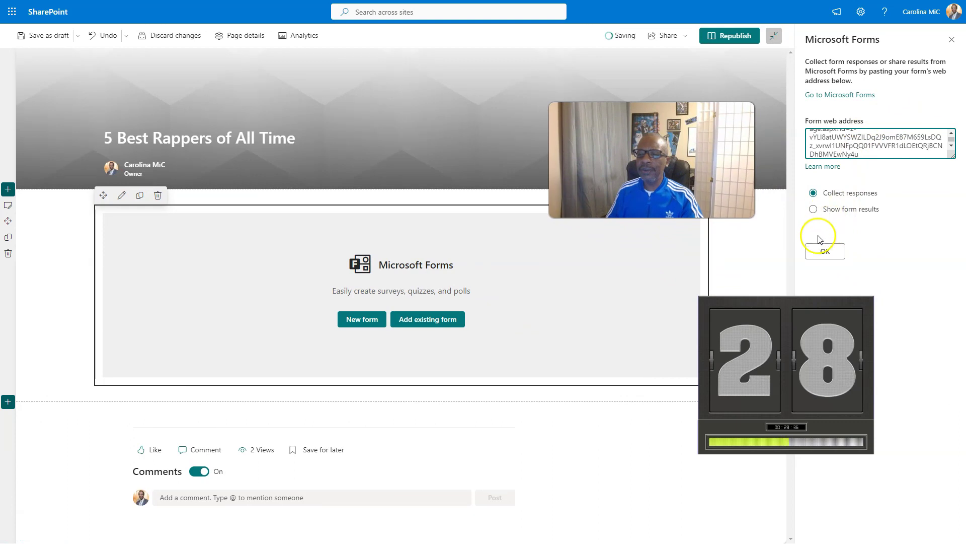
# Confirm the address so the survey loads, then change the section layout to Two columns.
pyautogui.click(826, 251)
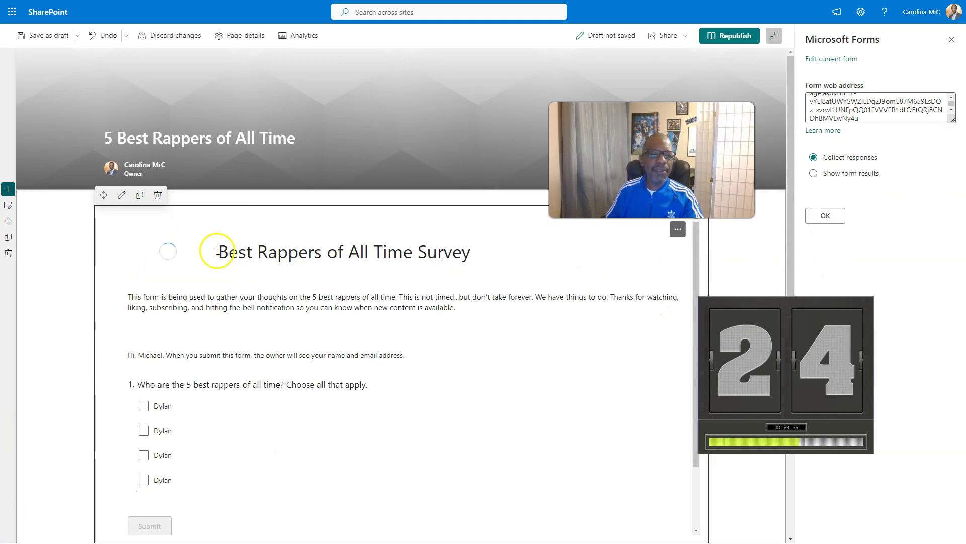
pyautogui.click(9, 205)
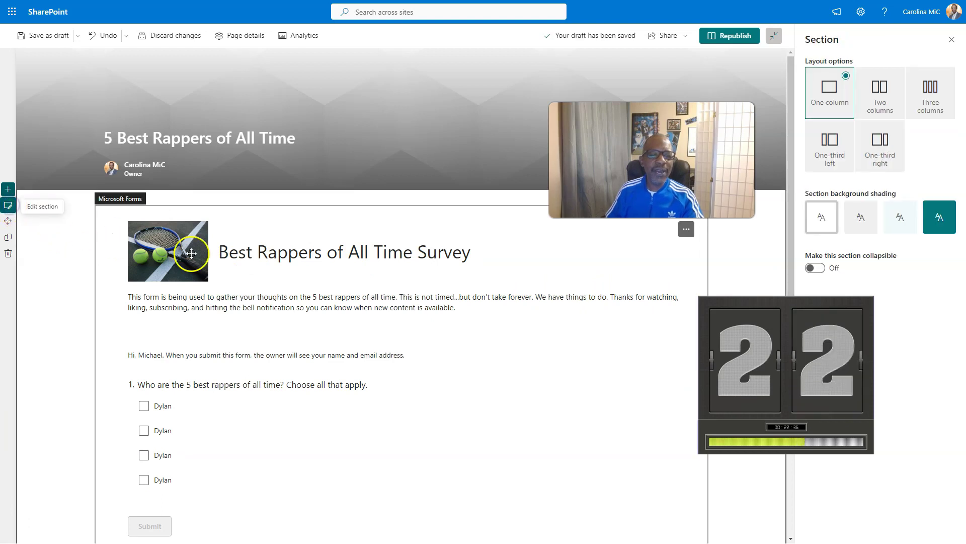
pyautogui.click(880, 93)
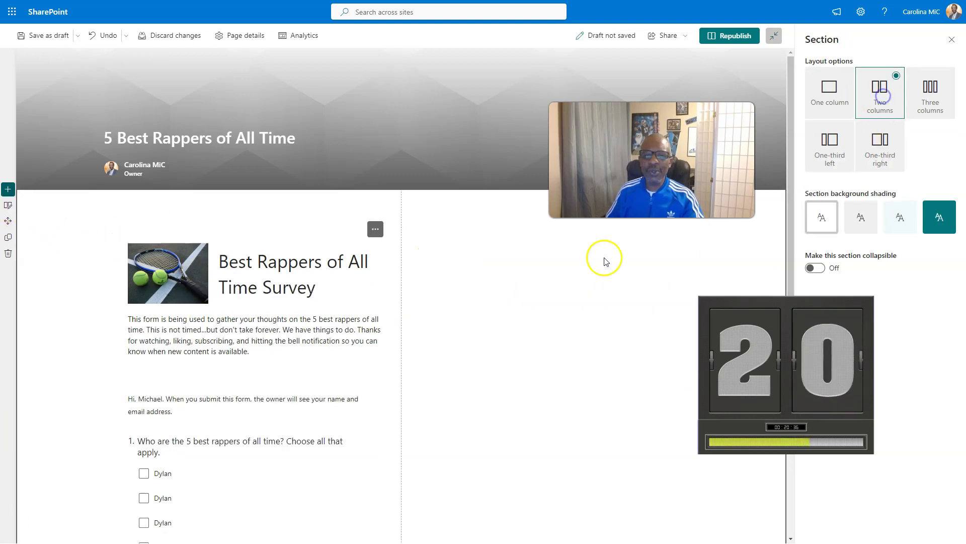
# Duplicate the survey web part into the right column and set the copy to Show form results.
pyautogui.click(316, 269)
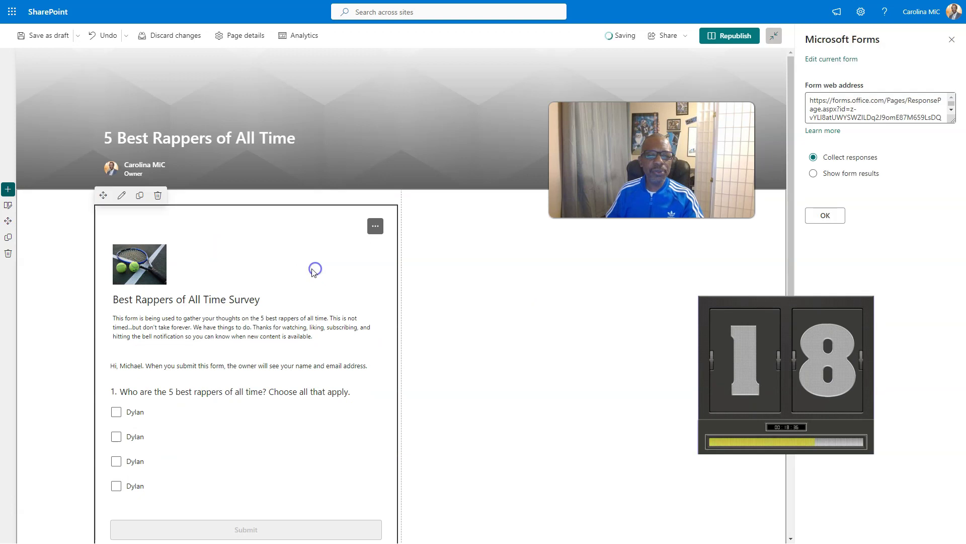
pyautogui.click(140, 195)
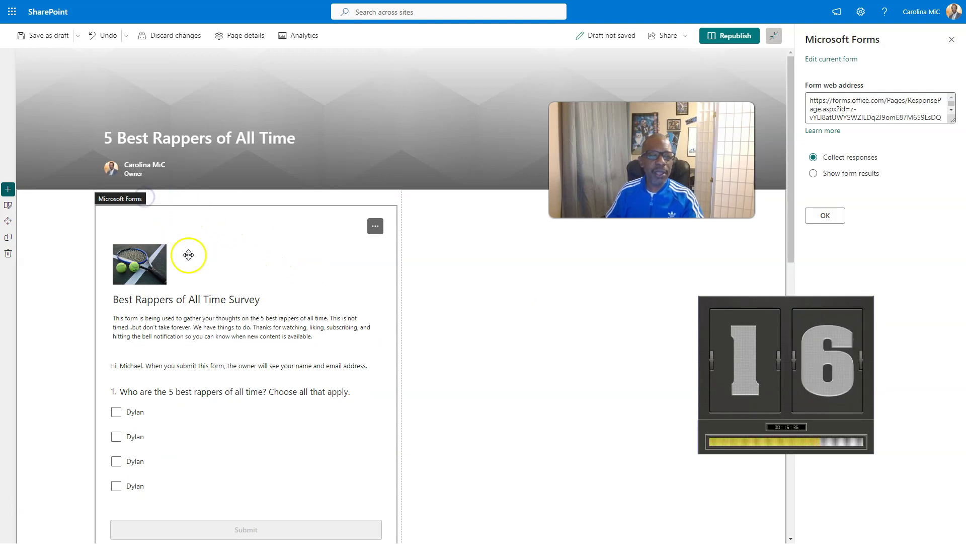
pyautogui.moveTo(214, 267); pyautogui.dragTo(512, 267)
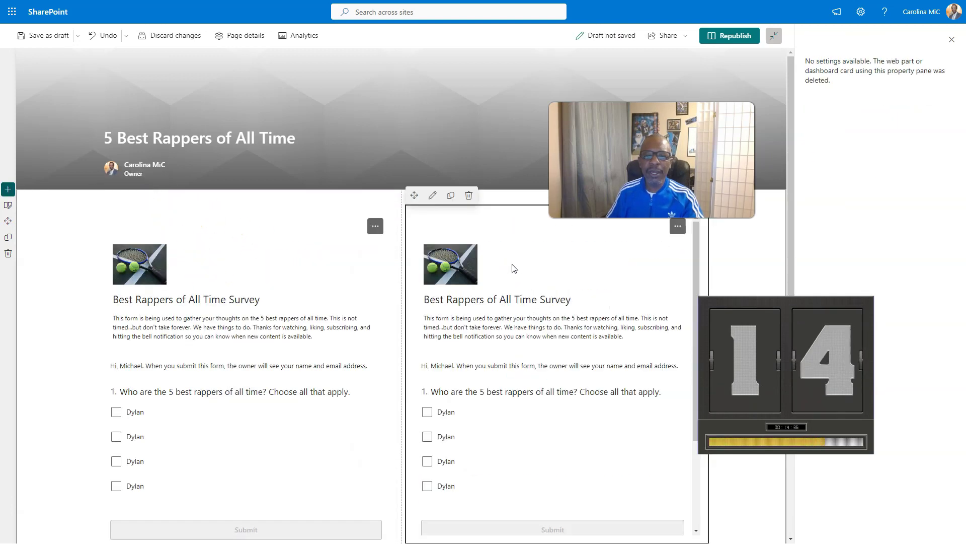
pyautogui.click(432, 195)
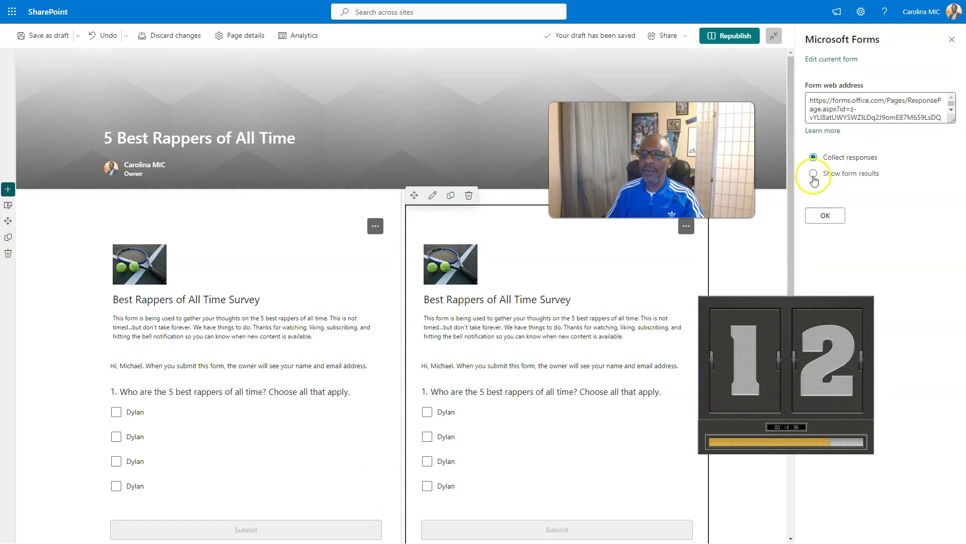
pyautogui.click(814, 174)
pyautogui.click(811, 243)
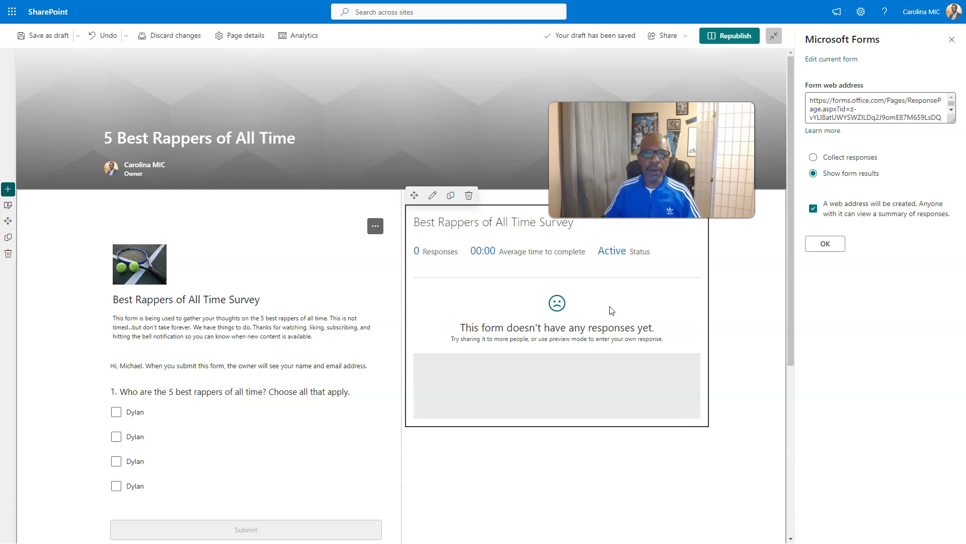
# Select the right-hand results web part once it loads, reporting 0 responses.
pyautogui.click(558, 238)
pyautogui.click(553, 150)
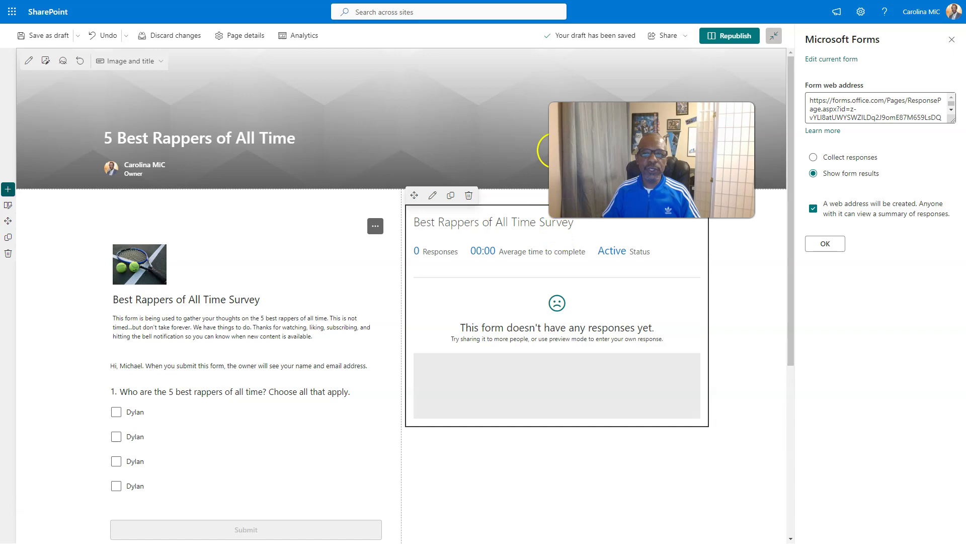
# Back in Forms, close the sharing dialog, copy the response link again, and return to SharePoint.
pyautogui.hotkey('alt', 'Tab')
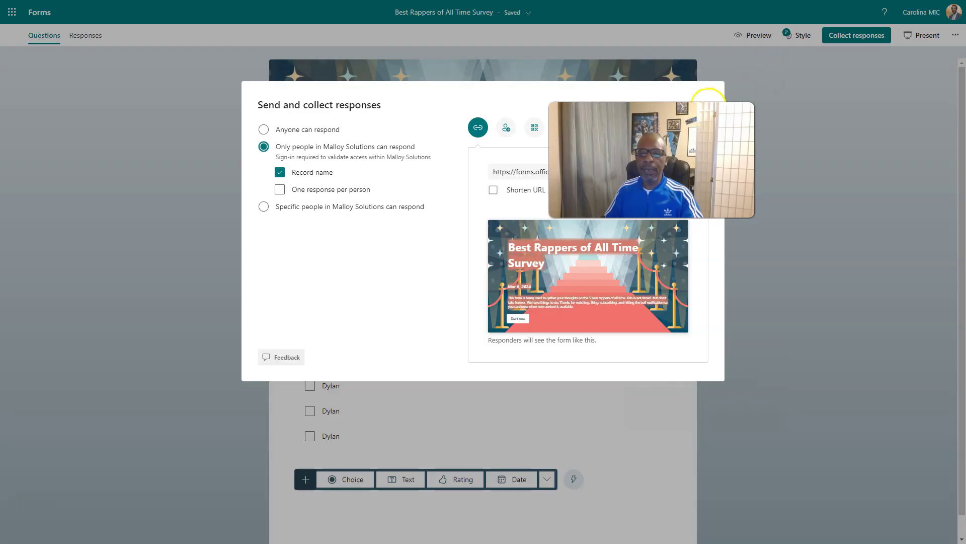
pyautogui.click(704, 103)
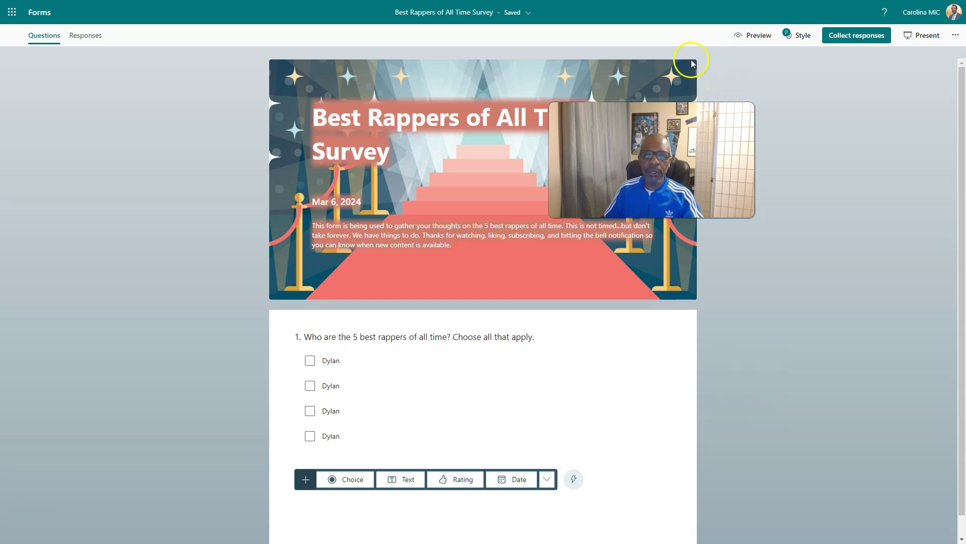
pyautogui.click(844, 35)
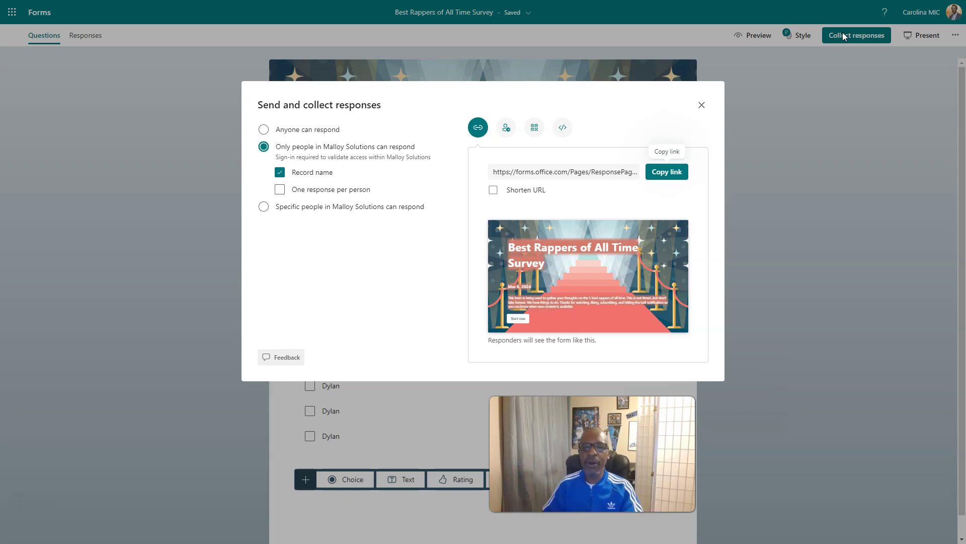
pyautogui.click(660, 172)
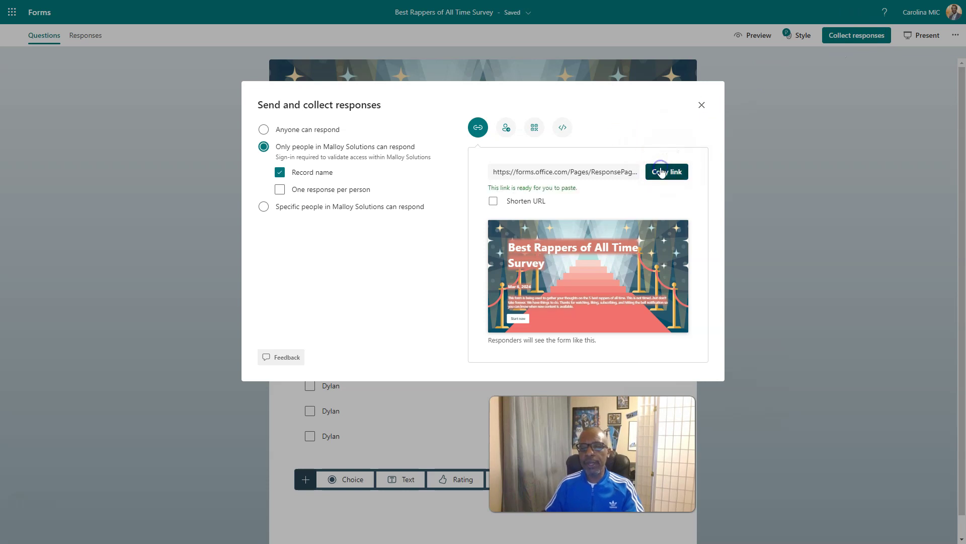
pyautogui.hotkey('alt', 'Tab')
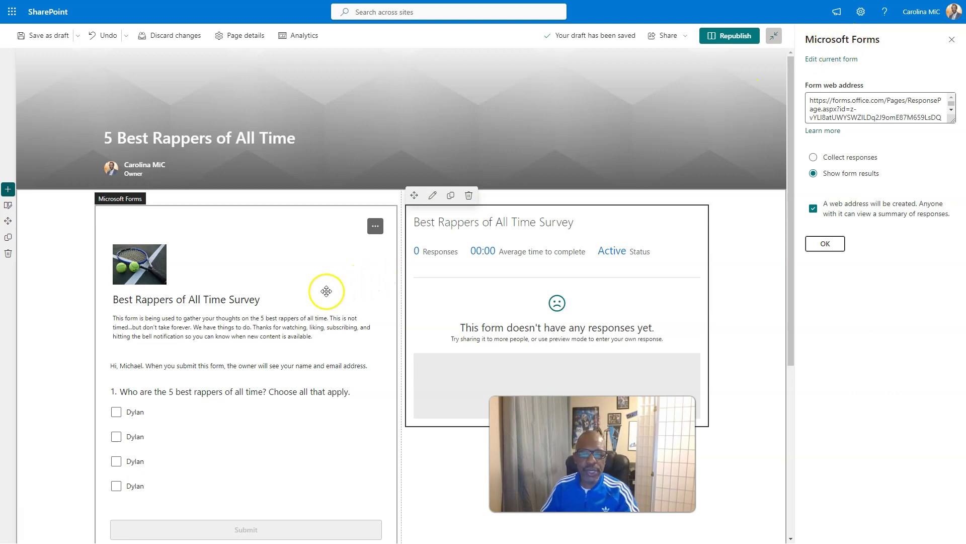
# Delete the survey and results web parts, then set the section layout back to One column.
pyautogui.scroll(-1, 327, 287)
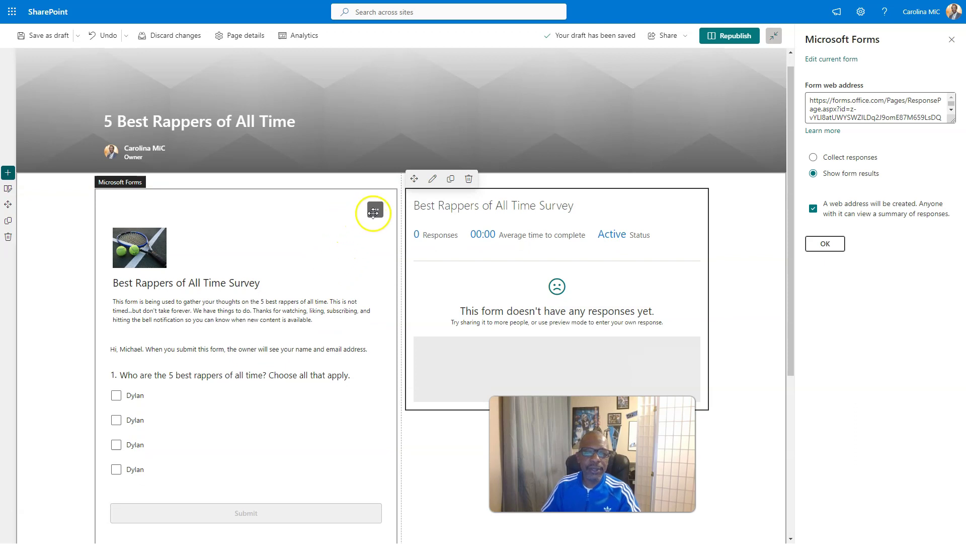
pyautogui.scroll(1, 358, 224)
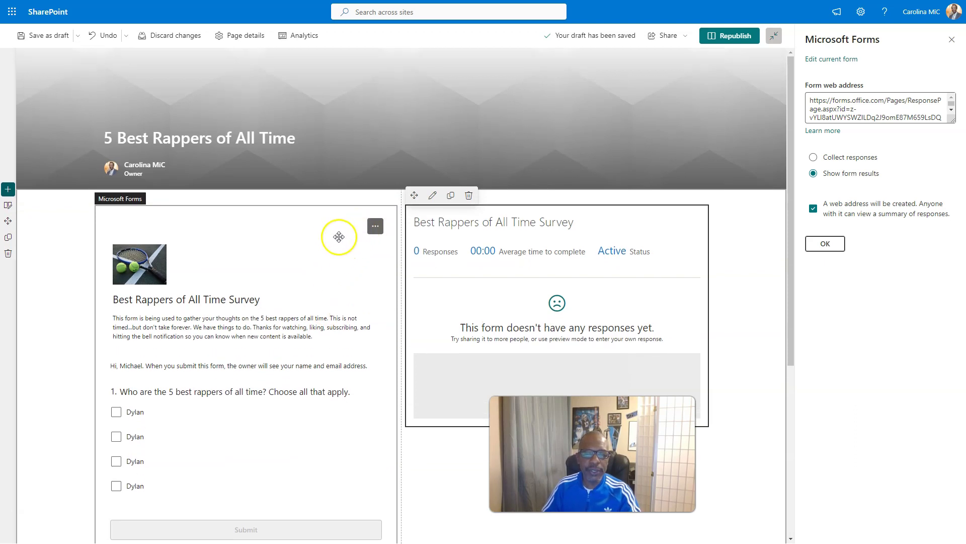
pyautogui.click(338, 237)
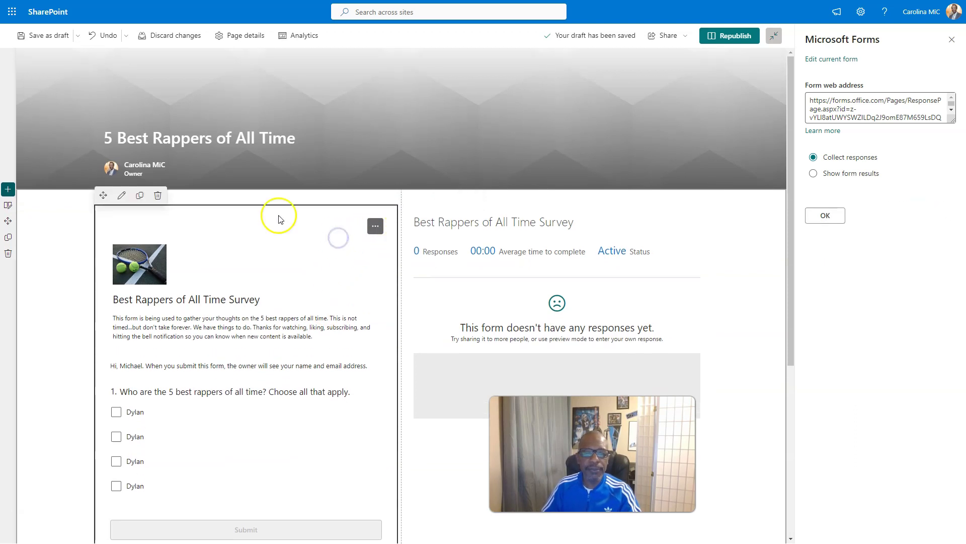
pyautogui.click(157, 195)
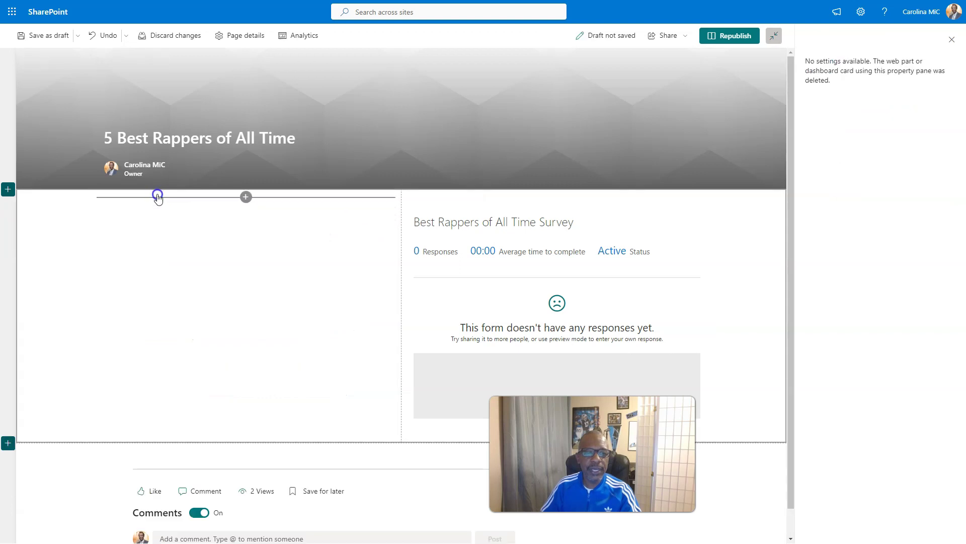
pyautogui.click(574, 238)
pyautogui.click(469, 196)
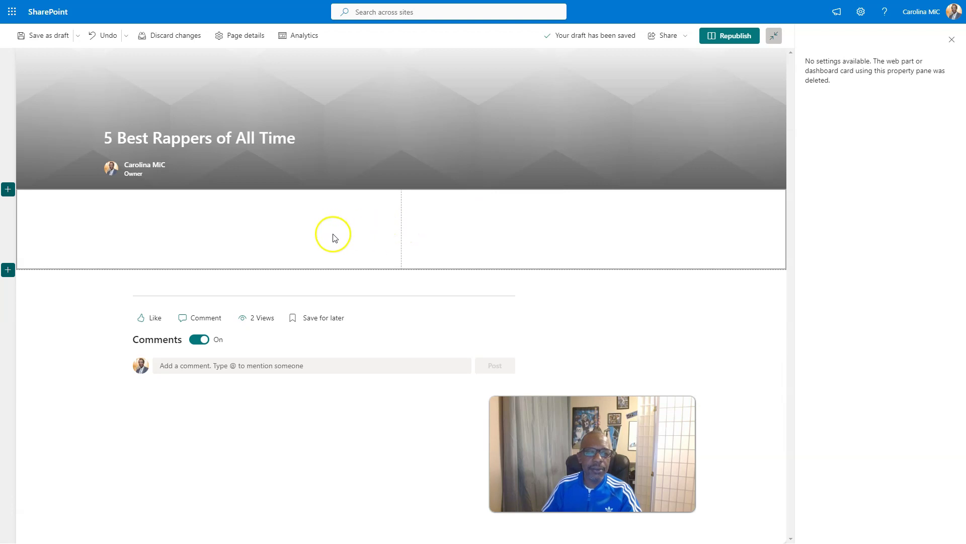
pyautogui.click(31, 203)
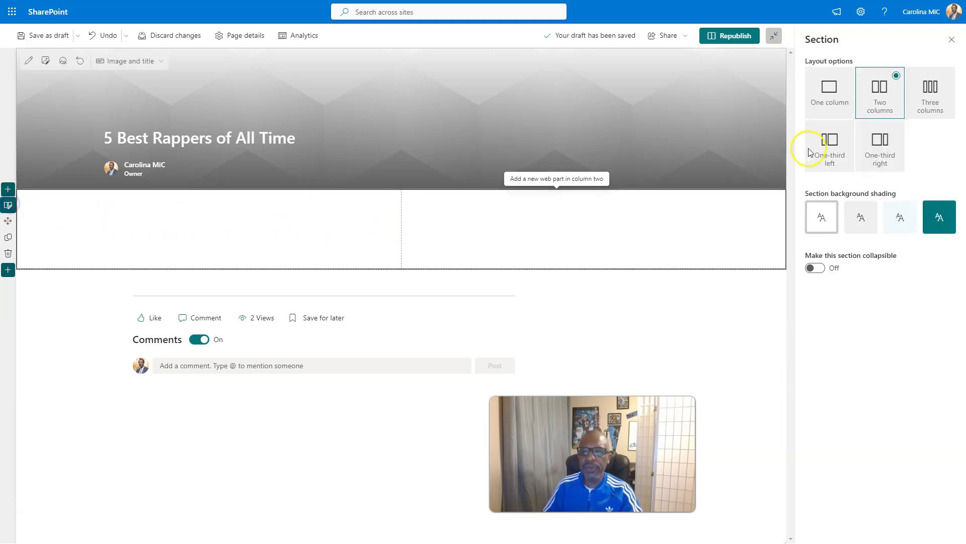
pyautogui.click(829, 94)
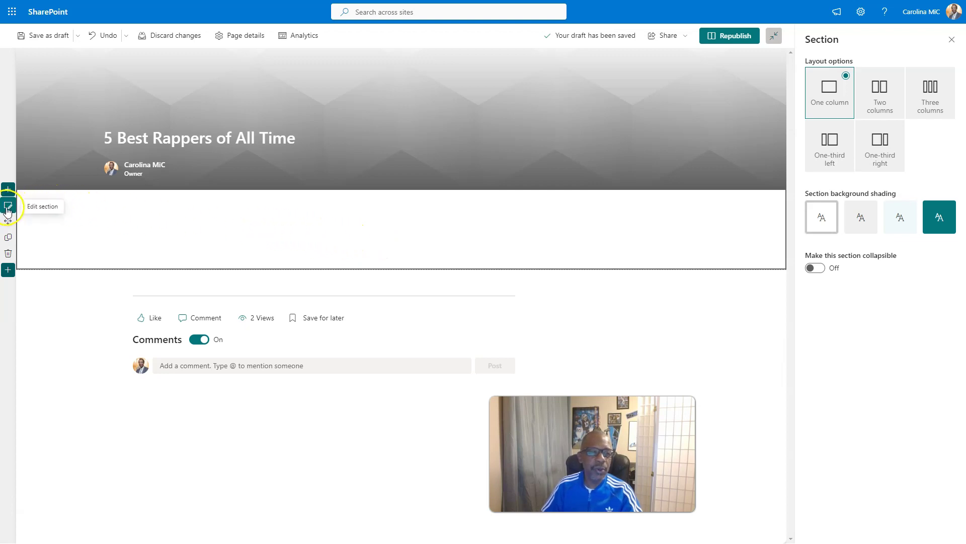
# Insert an empty Text web part in column one and open the web part picker below it.
pyautogui.click(401, 197)
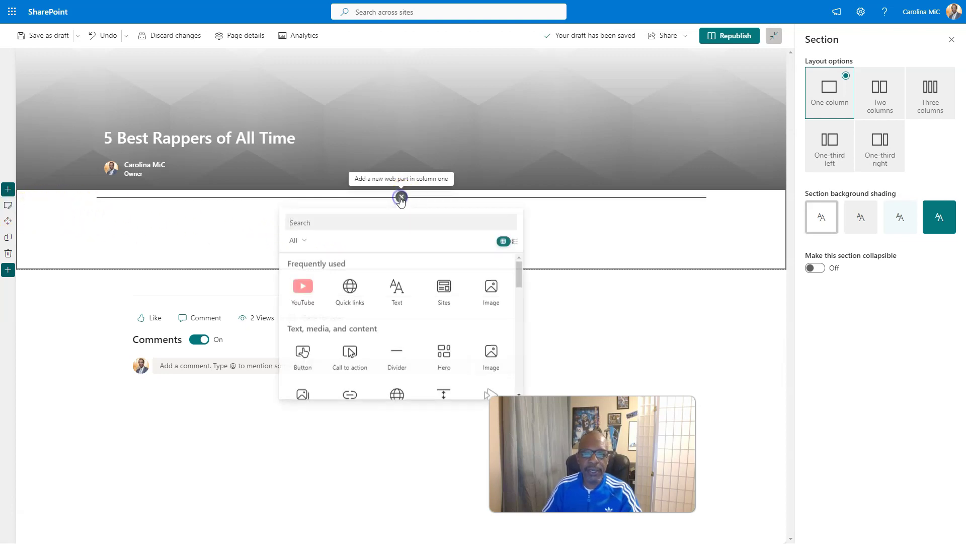
pyautogui.click(396, 290)
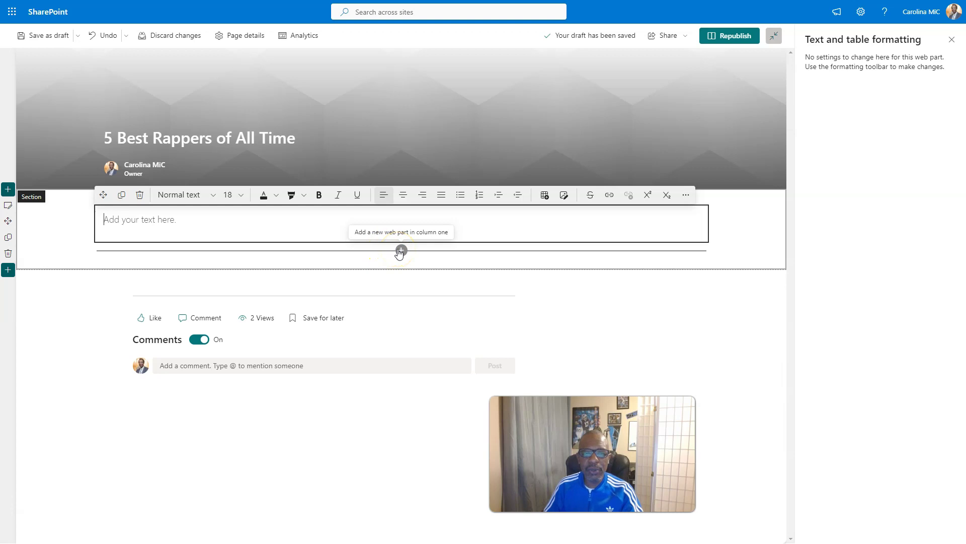
pyautogui.click(363, 230)
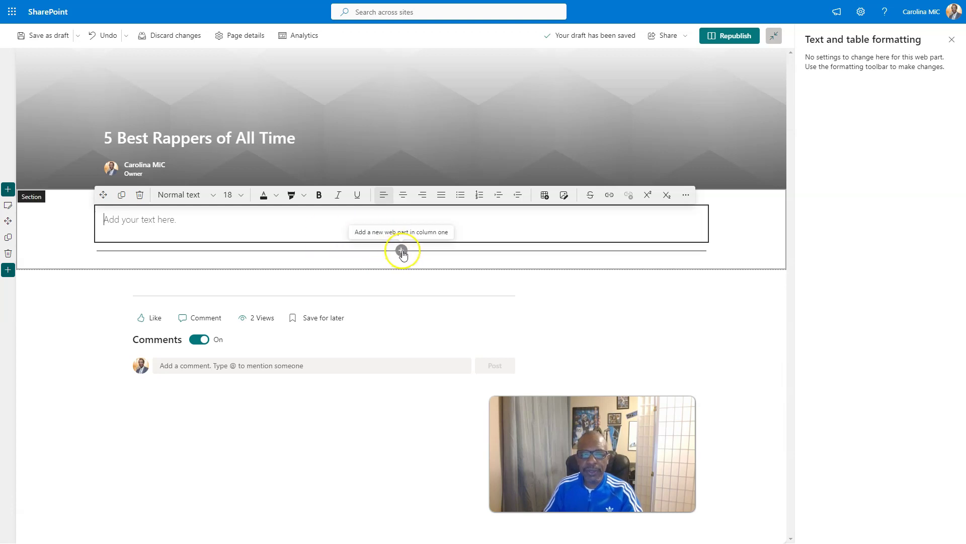
pyautogui.click(401, 250)
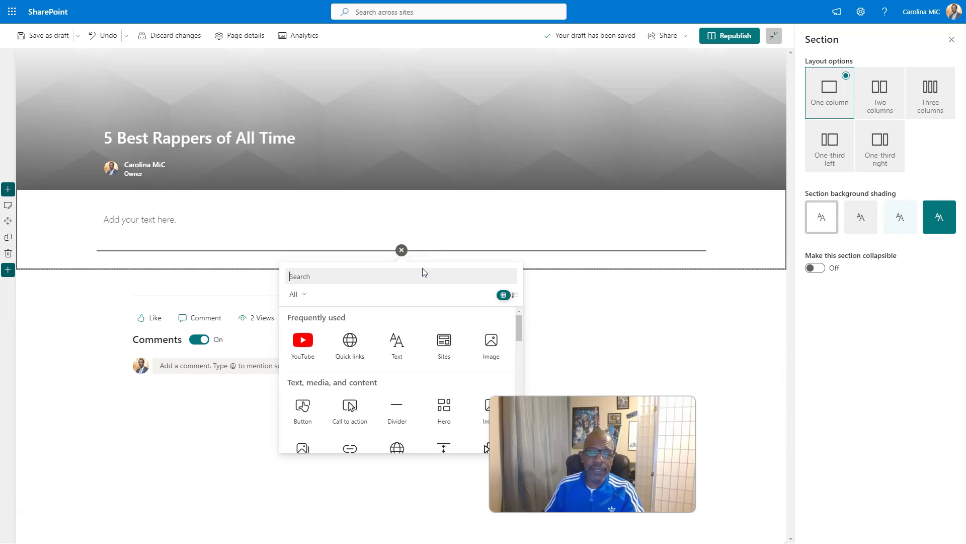
# Search the web part picker for 'mic' and insert Microsoft Forms below the text block.
pyautogui.click(423, 274)
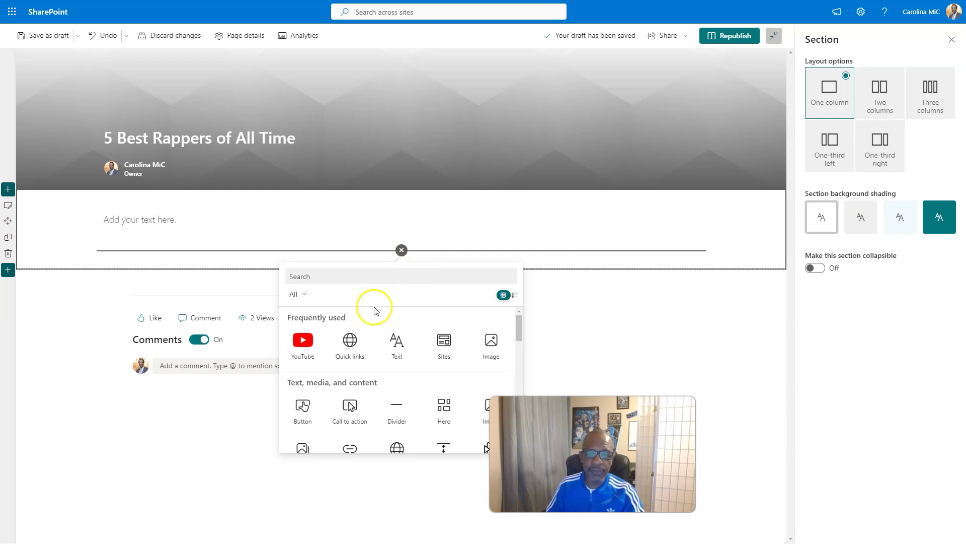
pyautogui.click(401, 251)
pyautogui.click(400, 252)
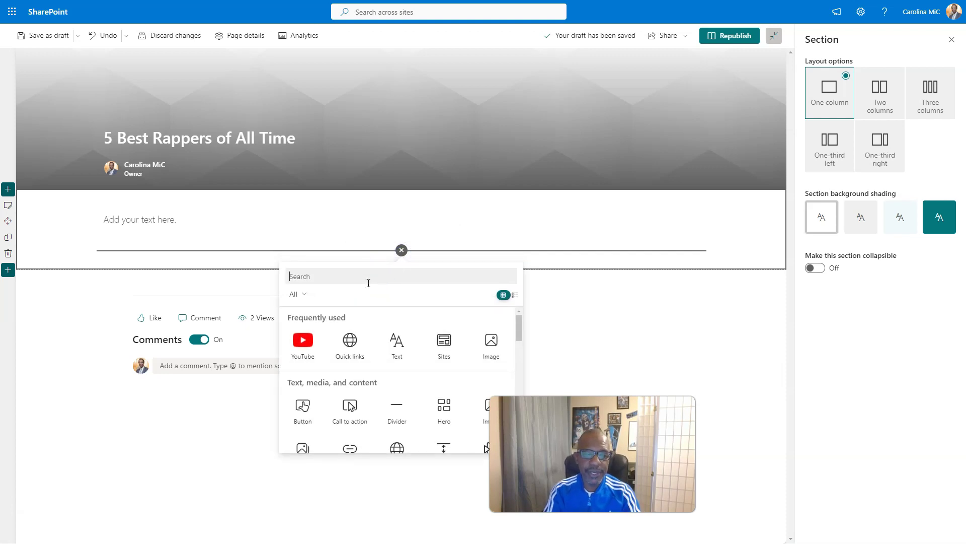
pyautogui.write('micr')
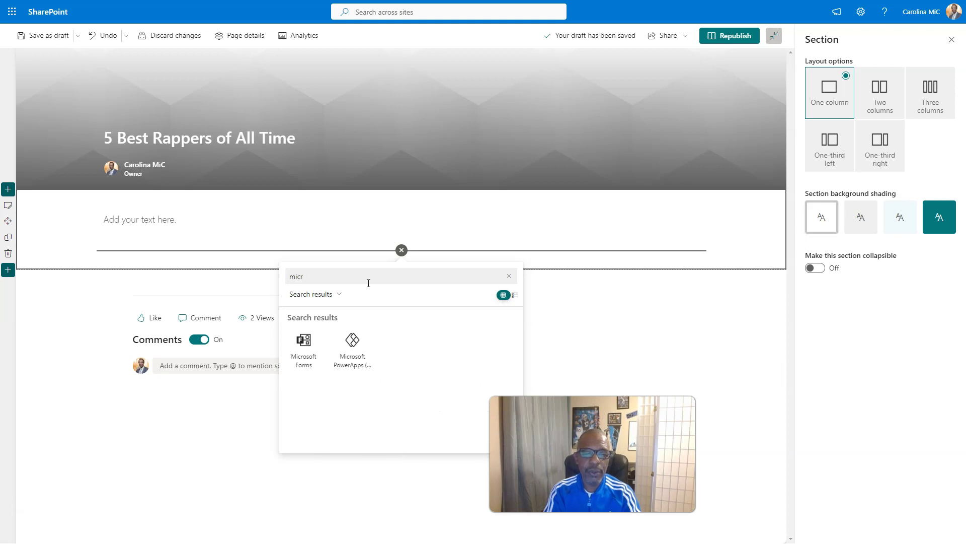
pyautogui.click(305, 346)
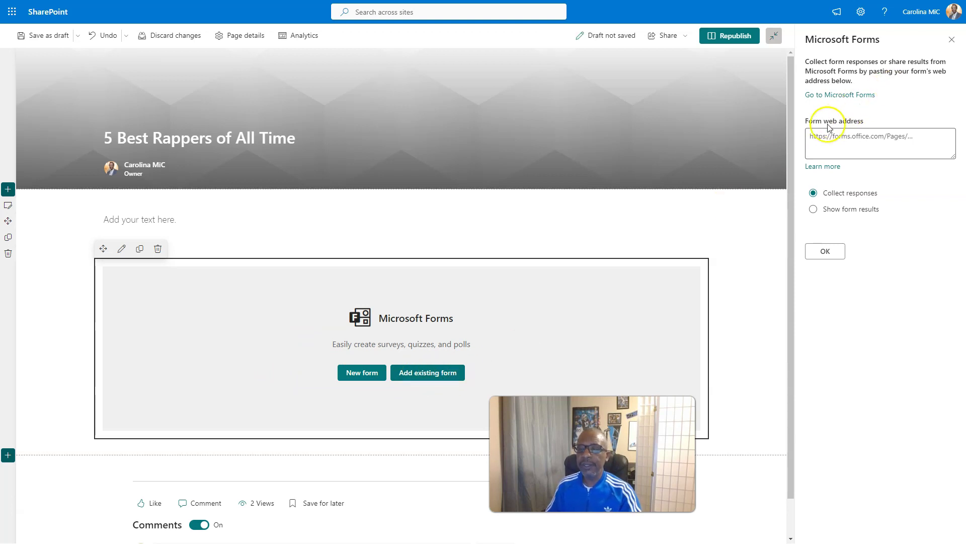
# Paste the survey link into the Form web address box and confirm, keeping Collect responses.
pyautogui.click(862, 137)
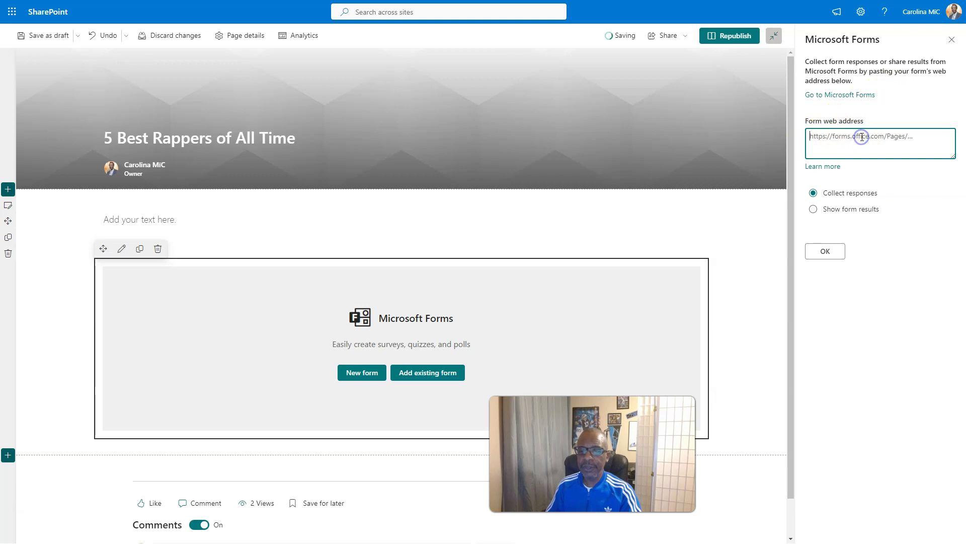
pyautogui.hotkey('ctrl', 'v')
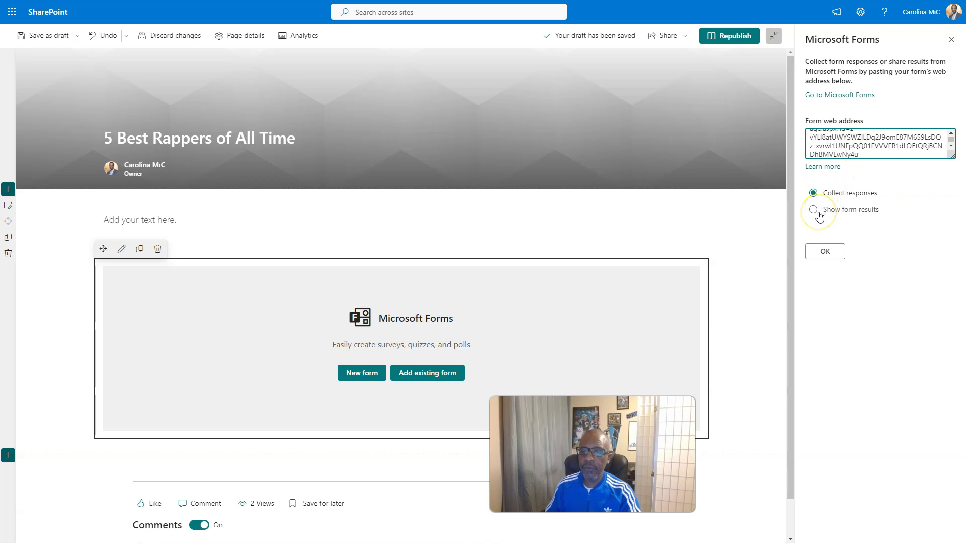
pyautogui.click(826, 252)
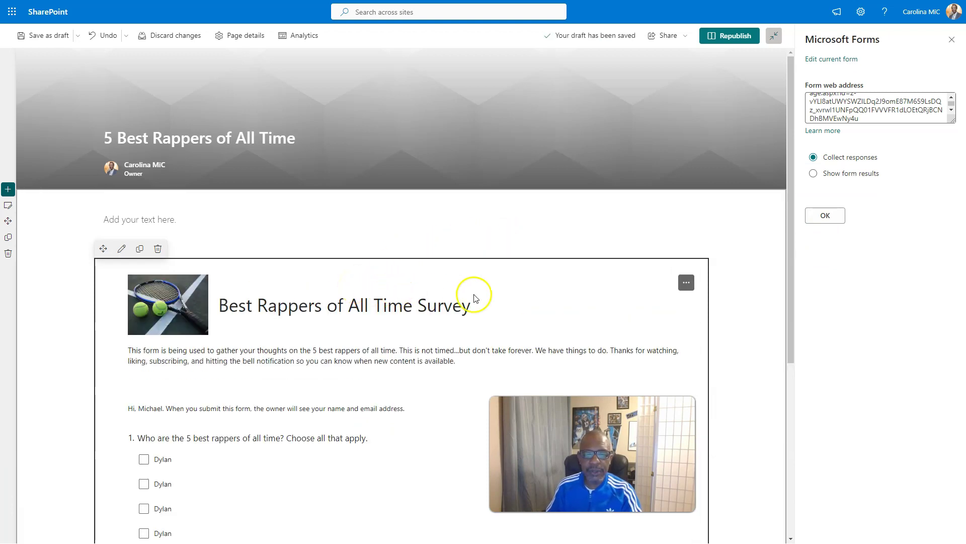
# Use Edit section to choose the Two columns layout, leaving the embedded survey on the left.
pyautogui.scroll(-2, 405, 360)
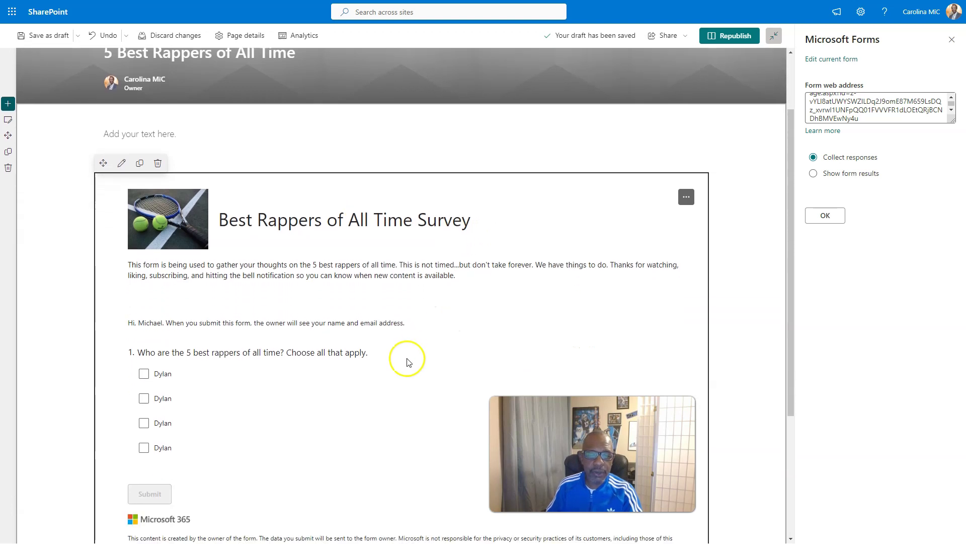
pyautogui.scroll(1, 397, 367)
pyautogui.scroll(1, 411, 353)
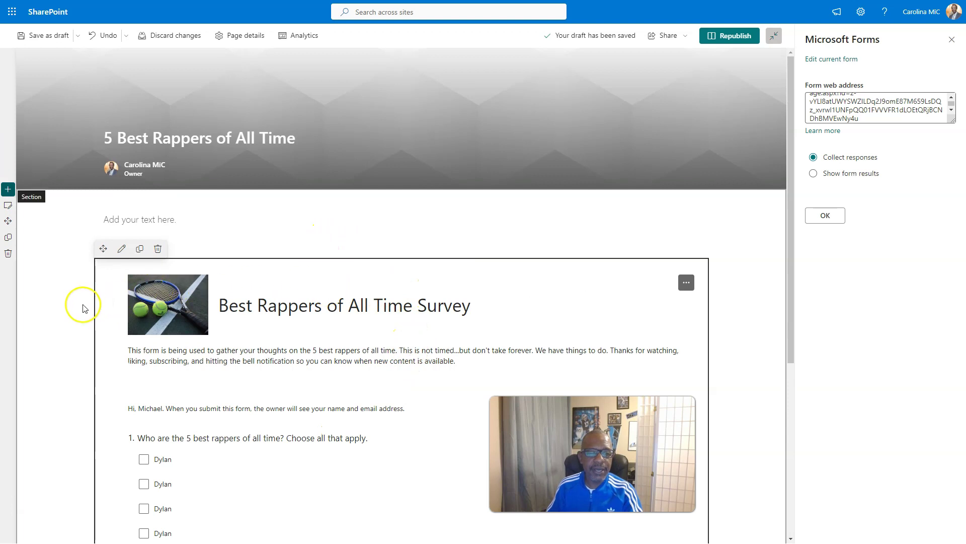
pyautogui.click(8, 207)
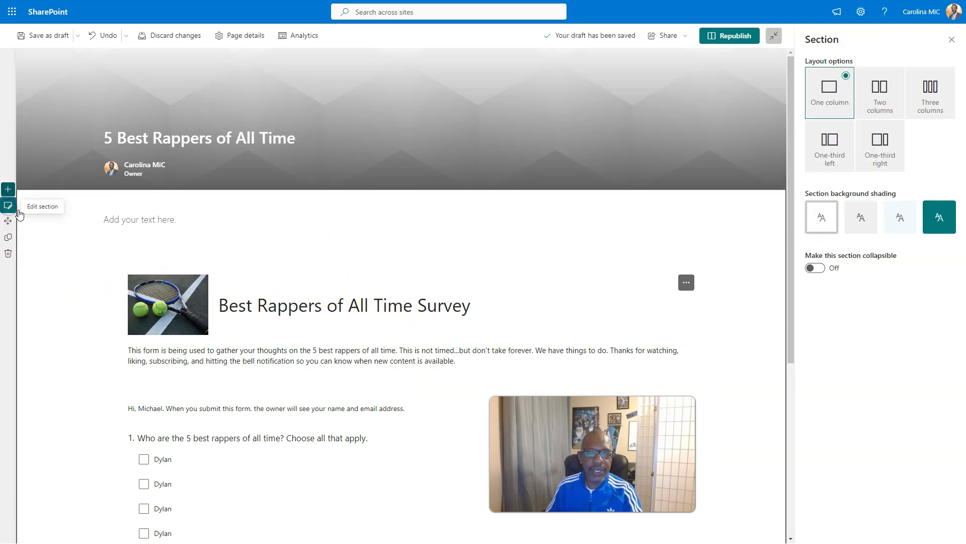
pyautogui.click(880, 100)
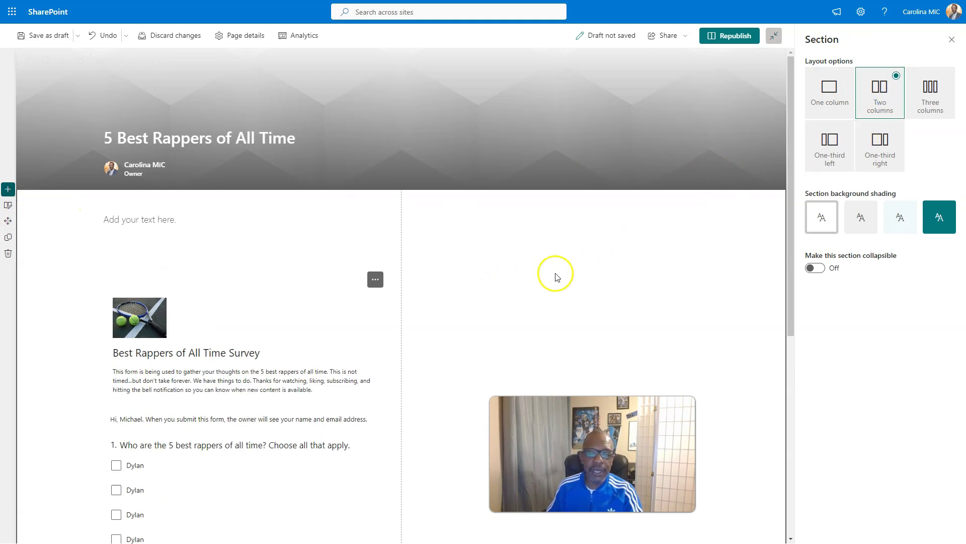
pyautogui.scroll(-2, 430, 303)
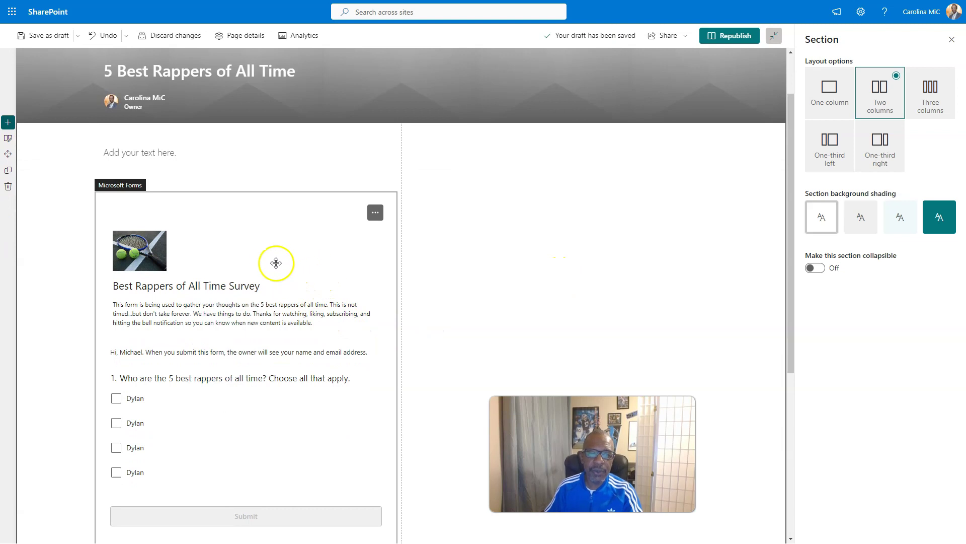
pyautogui.scroll(-2, 255, 306)
pyautogui.scroll(4, 280, 323)
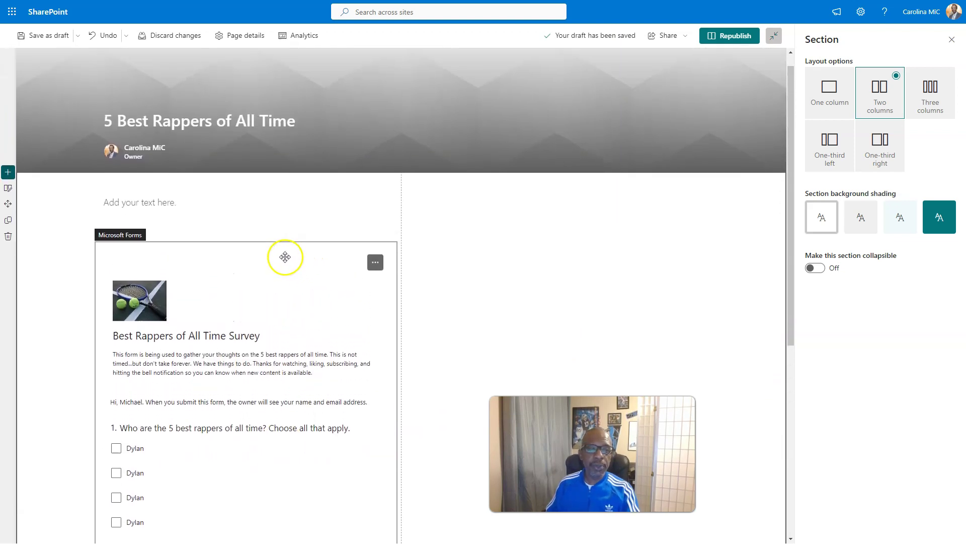
# Duplicate the embedded survey web part and move the copy into the right column.
pyautogui.click(275, 296)
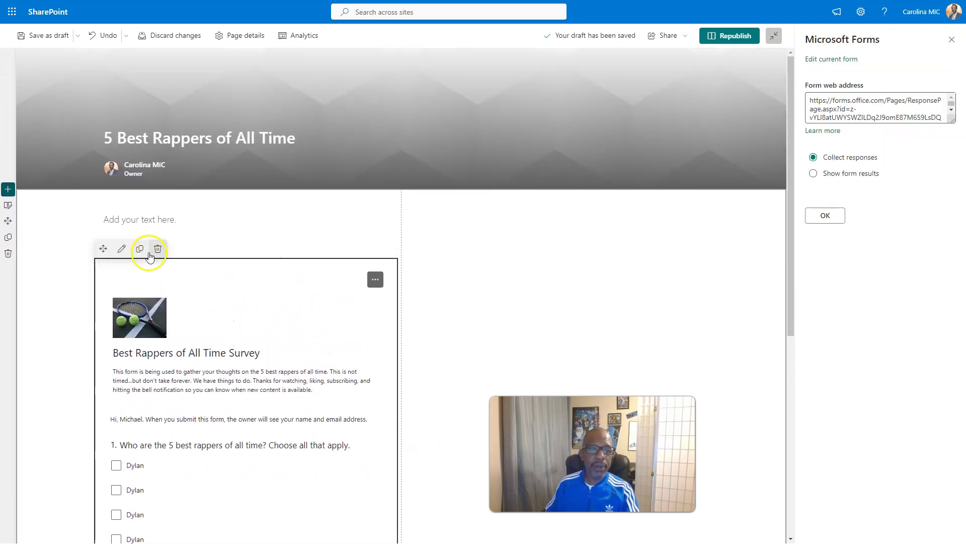
pyautogui.click(140, 248)
pyautogui.scroll(-1, 212, 317)
pyautogui.scroll(-8, 222, 317)
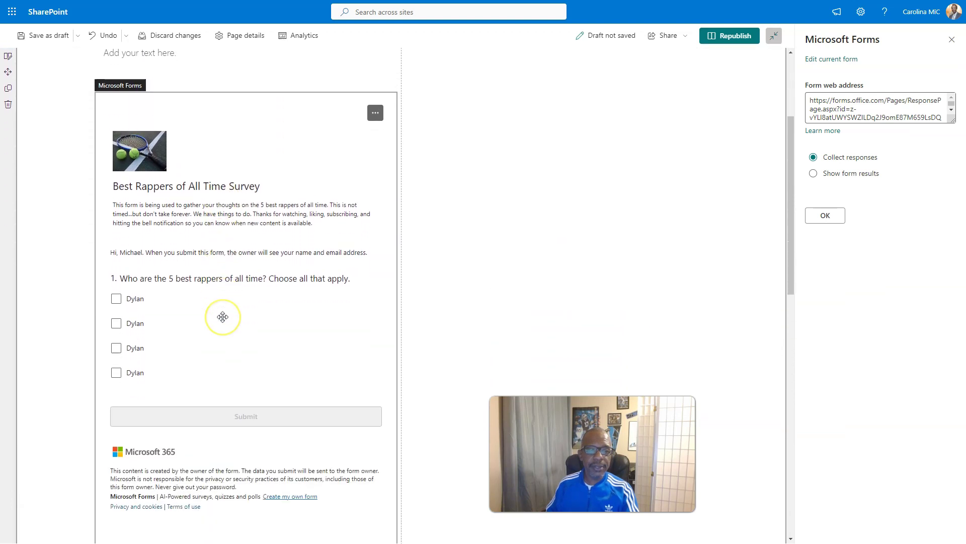
pyautogui.scroll(8, 220, 390)
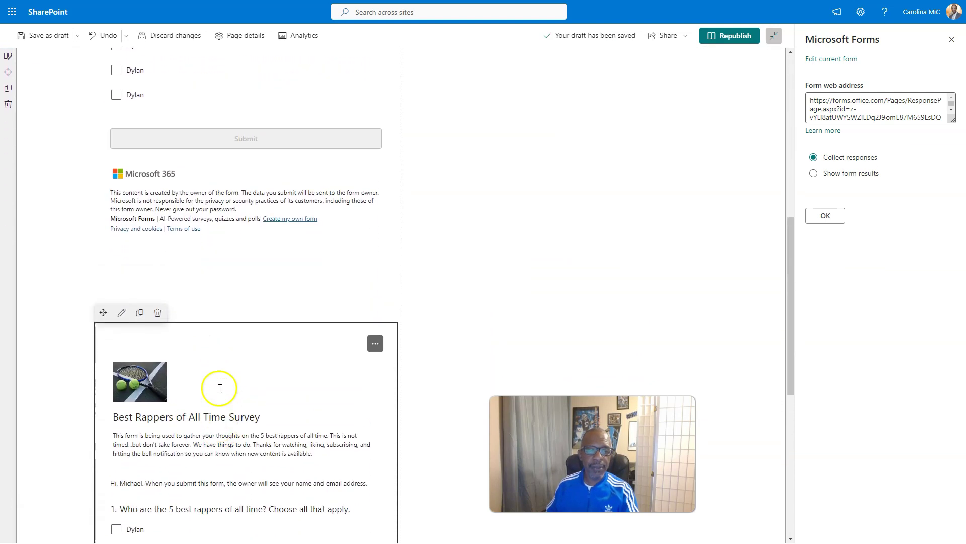
pyautogui.scroll(2, 229, 334)
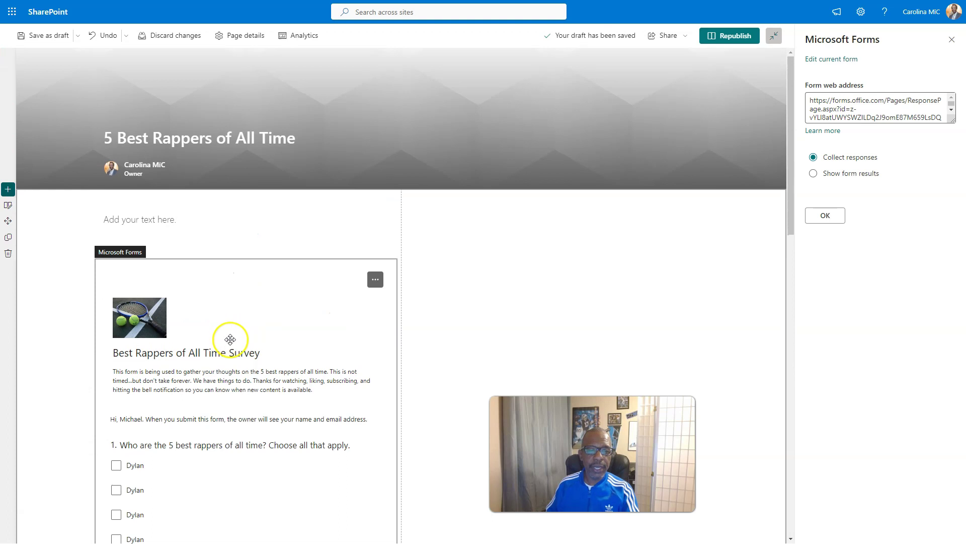
pyautogui.moveTo(234, 335); pyautogui.dragTo(503, 353)
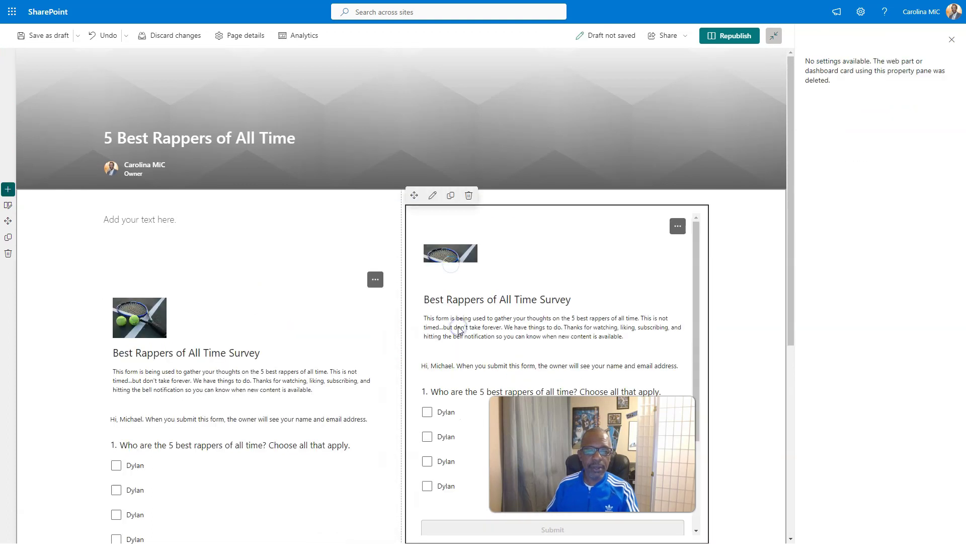
# Delete the empty Text web part above the survey form.
pyautogui.scroll(-1, 318, 334)
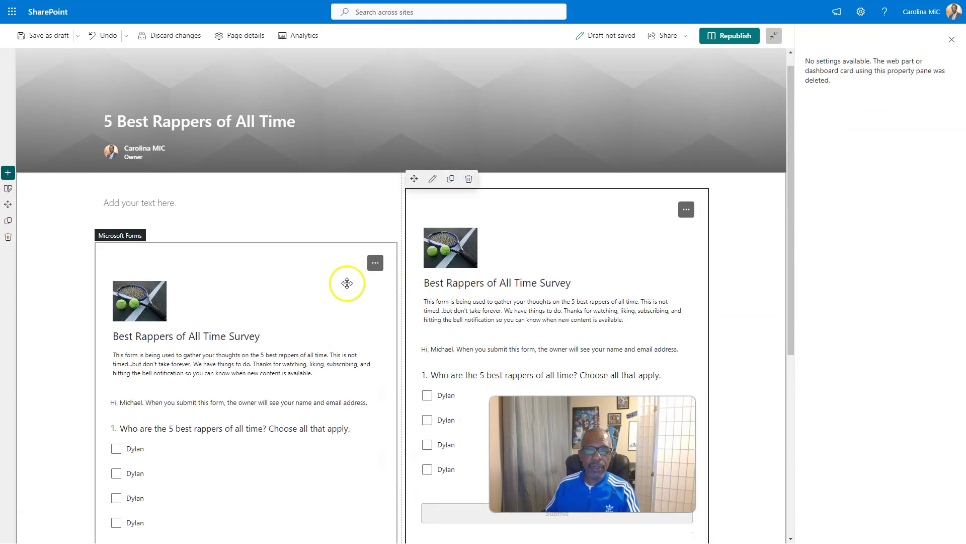
pyautogui.scroll(-1, 320, 365)
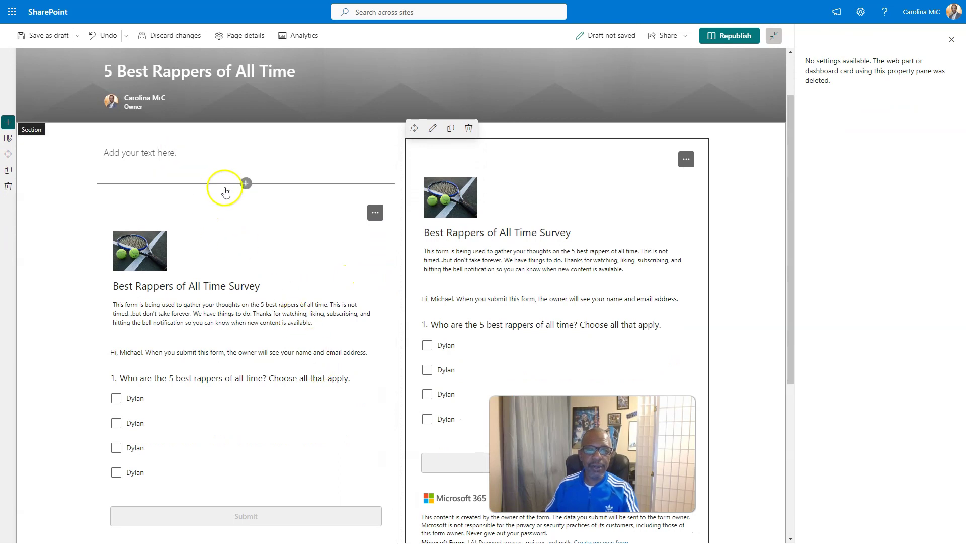
pyautogui.click(204, 169)
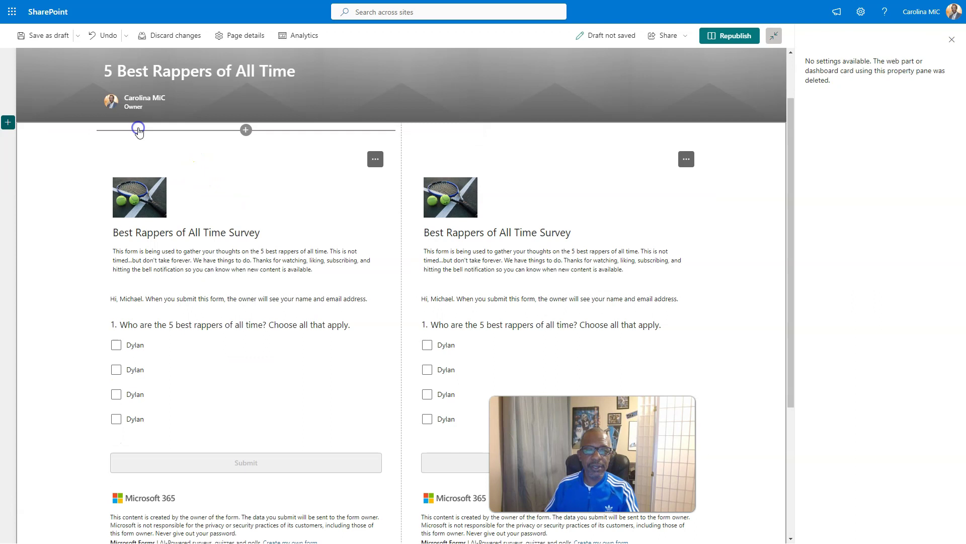
pyautogui.click(140, 128)
# Open Edit web part on the right-hand survey form.
pyautogui.click(541, 243)
pyautogui.scroll(2, 542, 243)
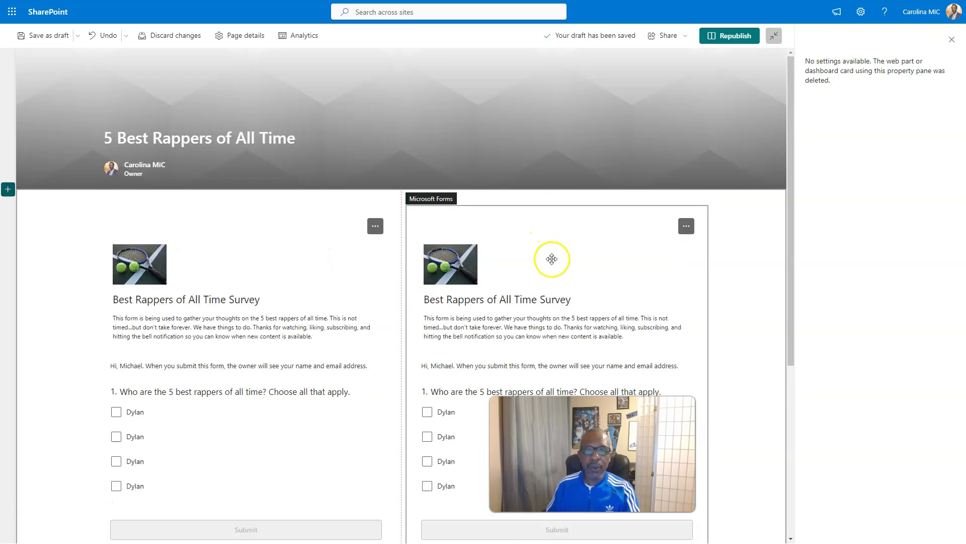
pyautogui.click(579, 257)
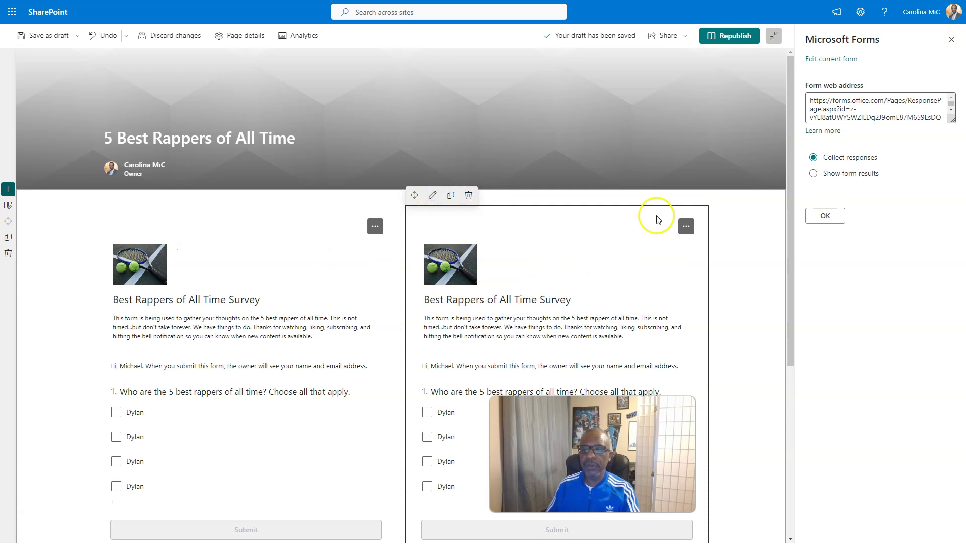
# Set the right-hand Forms web part to Show form results and confirm with OK.
pyautogui.scroll(-1, 658, 215)
pyautogui.click(814, 174)
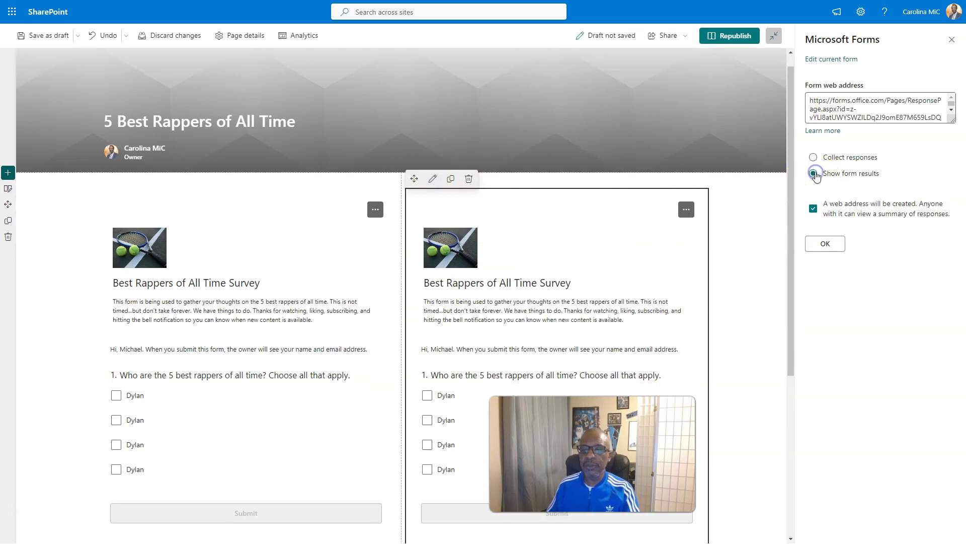
pyautogui.click(824, 240)
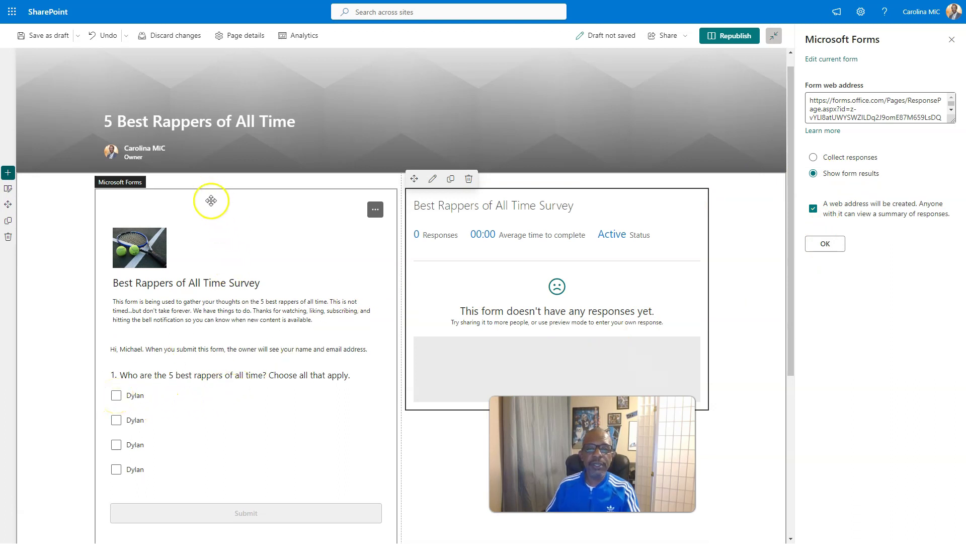
# Republish the SharePoint page with the two-column survey changes.
pyautogui.click(728, 36)
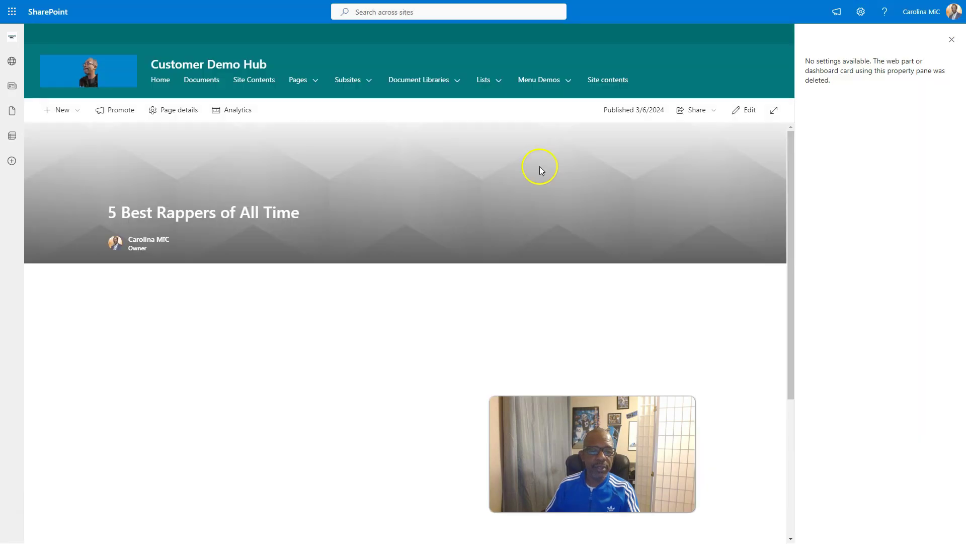
pyautogui.scroll(-1, 470, 241)
pyautogui.scroll(-1, 471, 247)
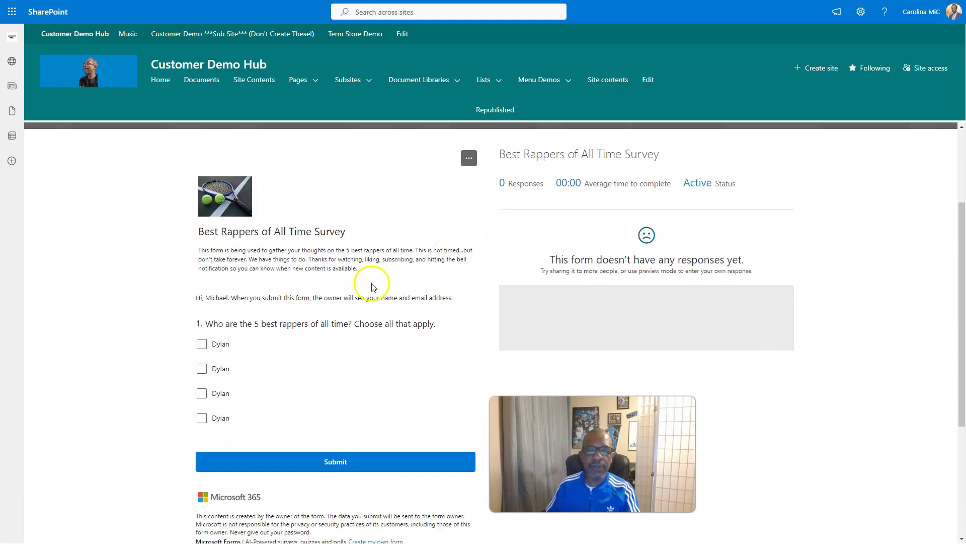
# Submit a test response ticking the Dylan answers, then refresh to show 1 response.
pyautogui.click(201, 344)
pyautogui.click(201, 368)
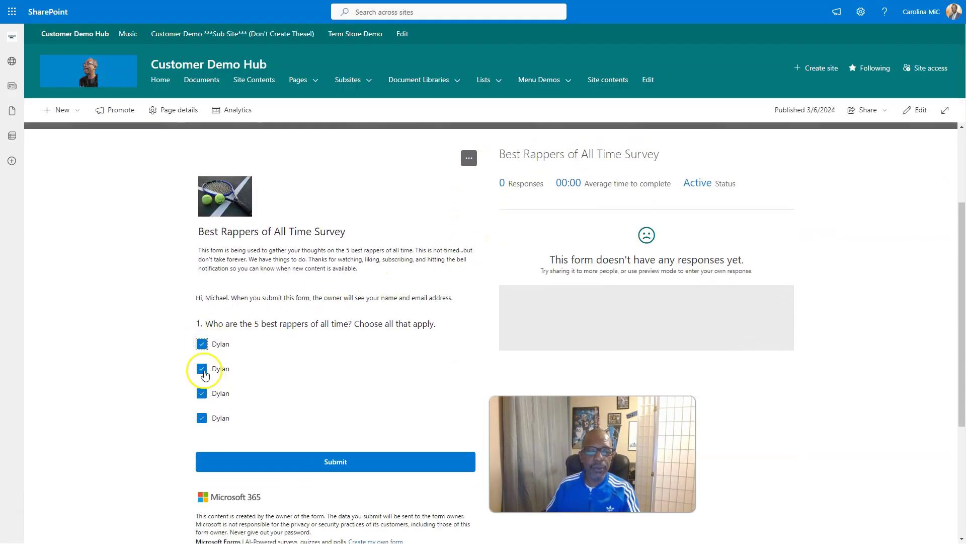
pyautogui.click(202, 368)
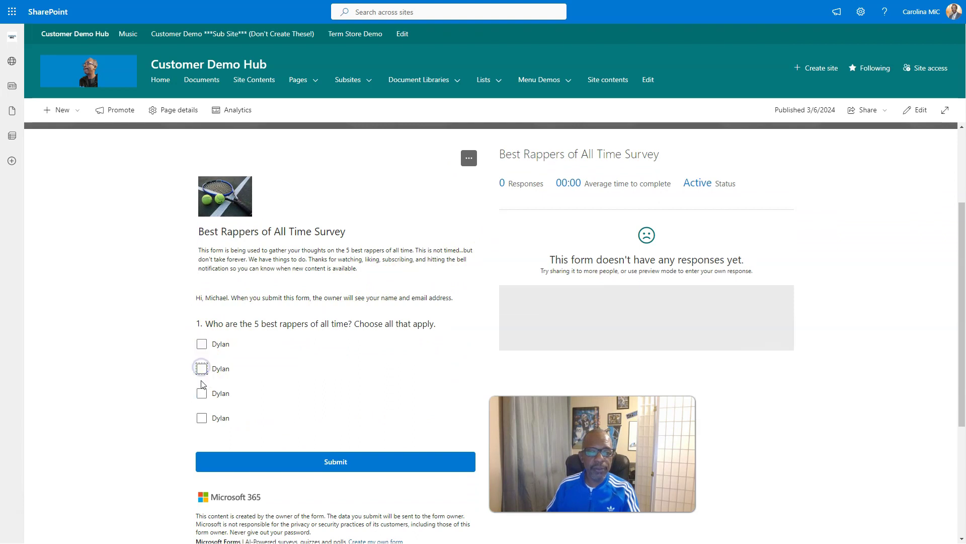
pyautogui.click(201, 395)
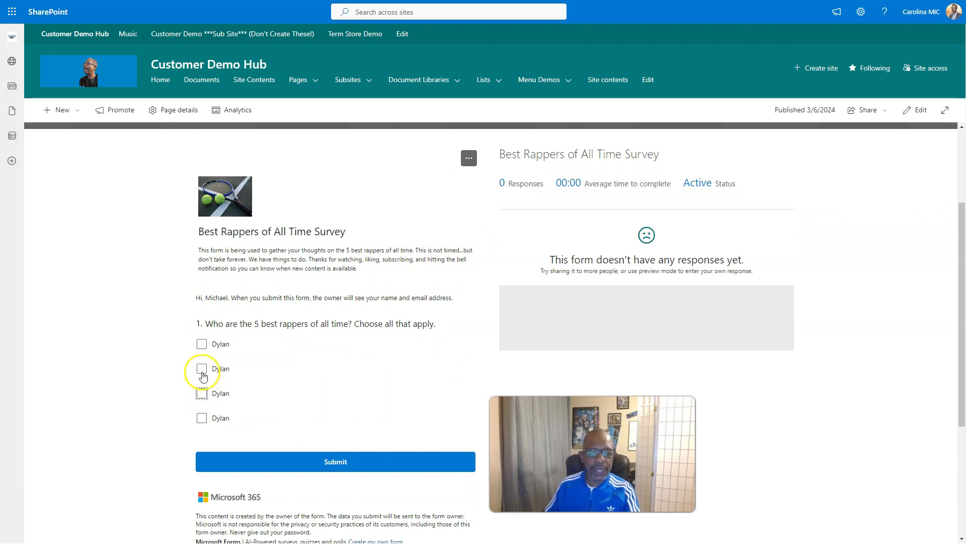
pyautogui.click(201, 396)
pyautogui.click(201, 369)
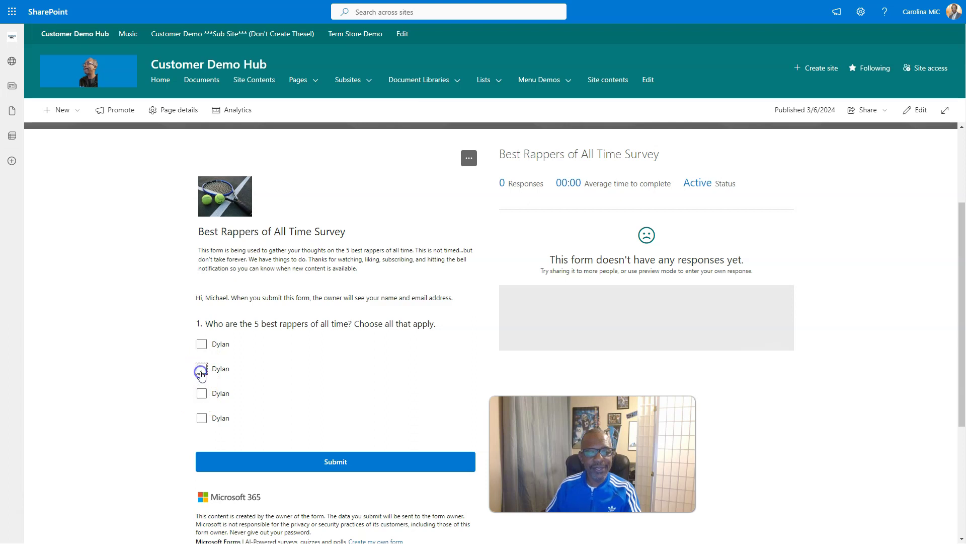
pyautogui.click(201, 343)
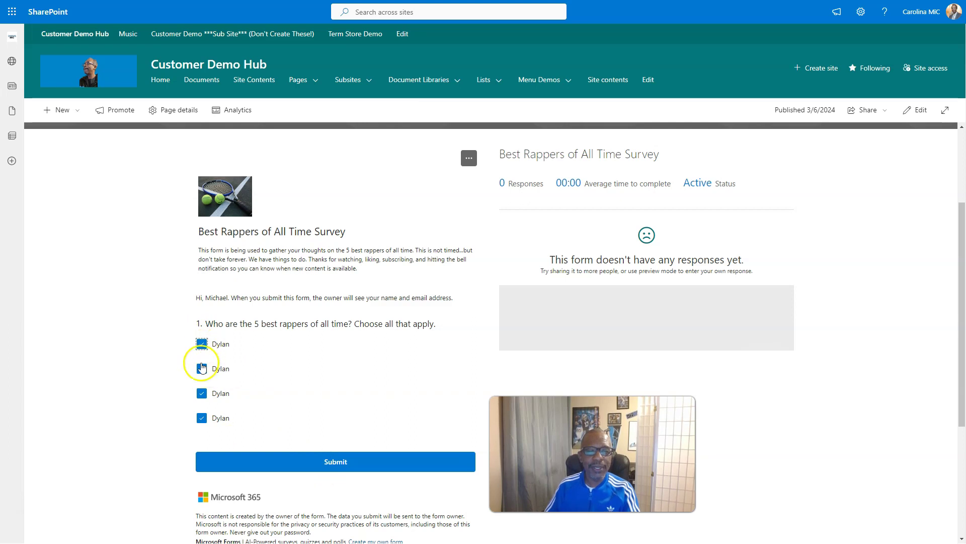
pyautogui.click(336, 468)
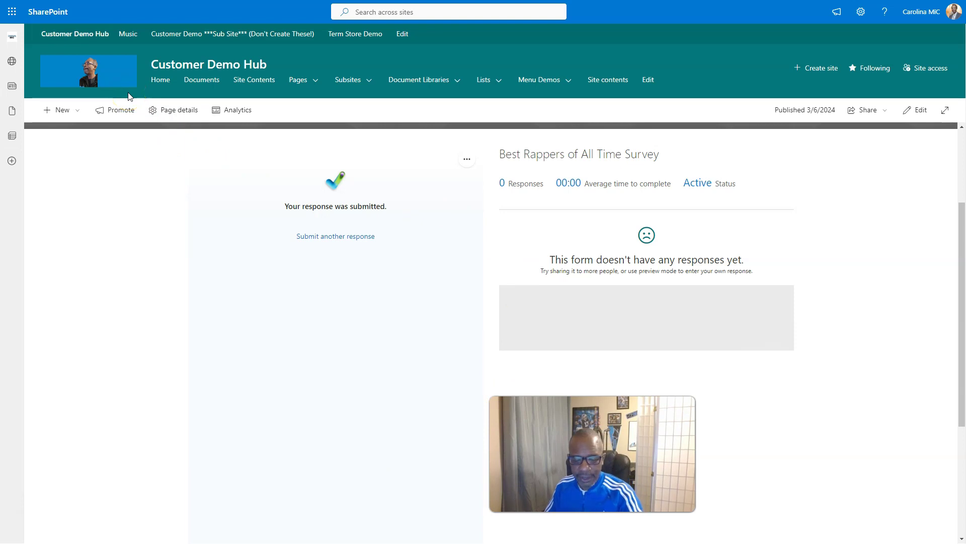
pyautogui.press('F5')
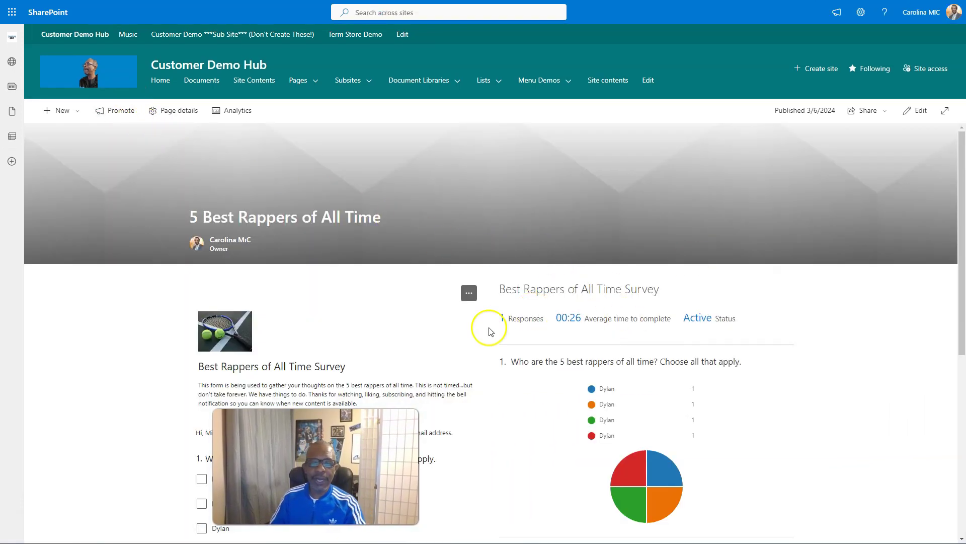
# Close Send and collect responses, preview the Dylan 1–5 form, and return to SharePoint.
pyautogui.click(470, 295)
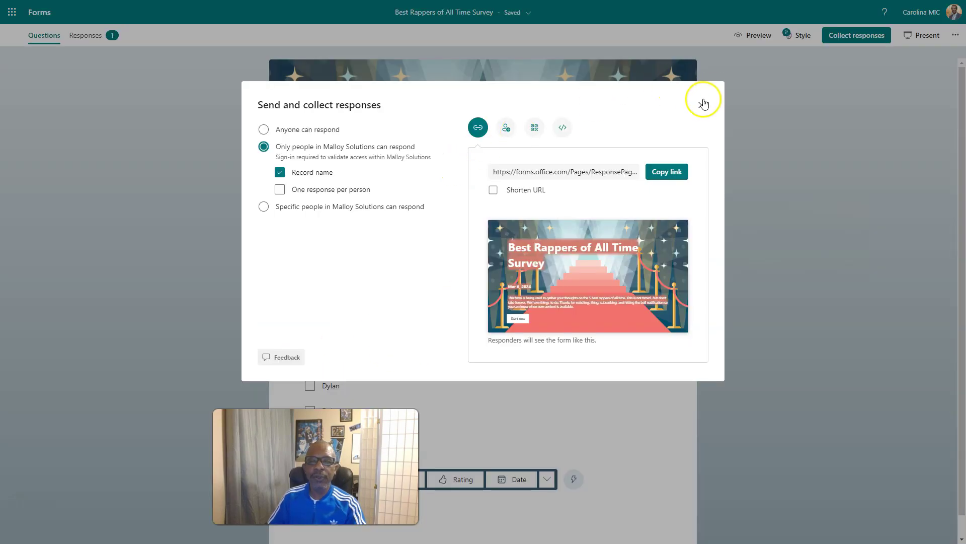
pyautogui.click(701, 102)
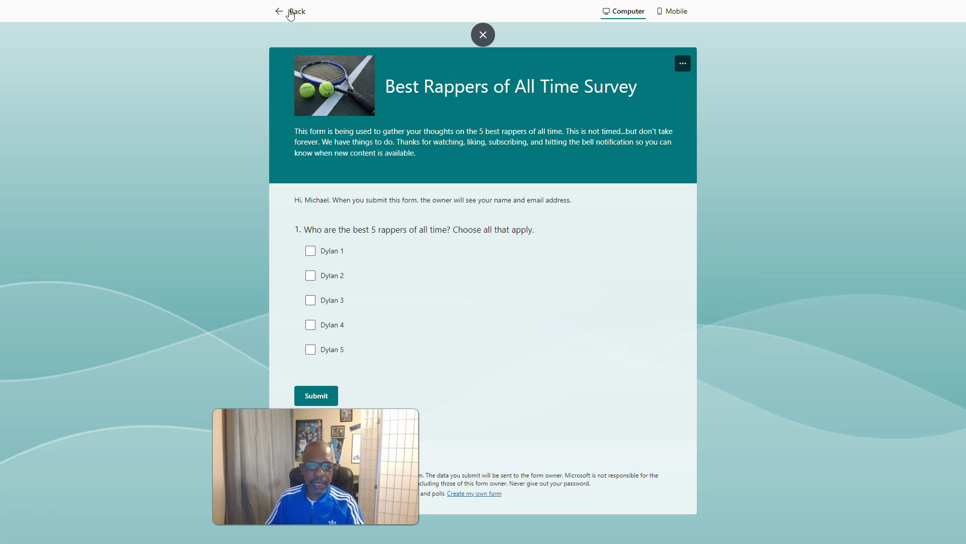
pyautogui.click(89, 447)
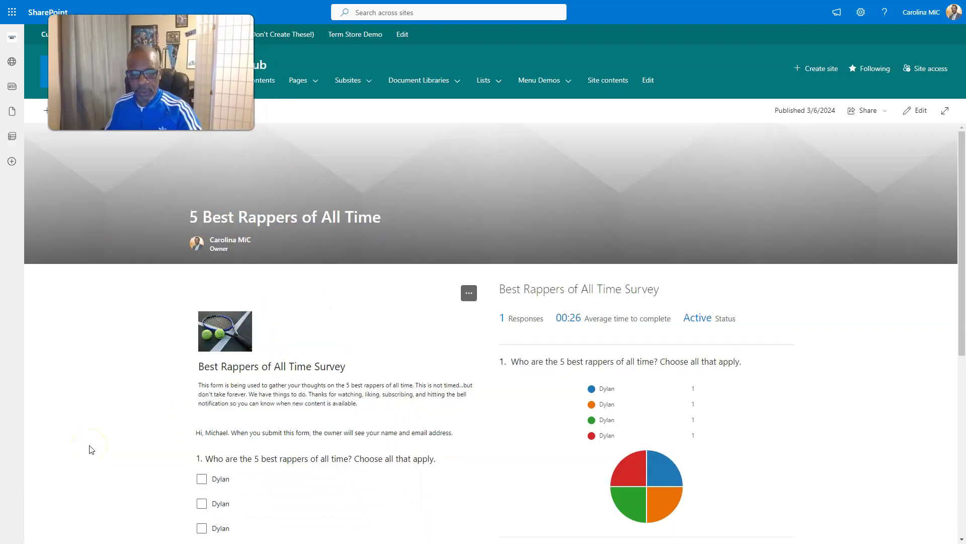
# Submit a second response with Dylan 1, Dylan 3 and Dylan 5, then reload the results.
pyautogui.scroll(-1, 89, 448)
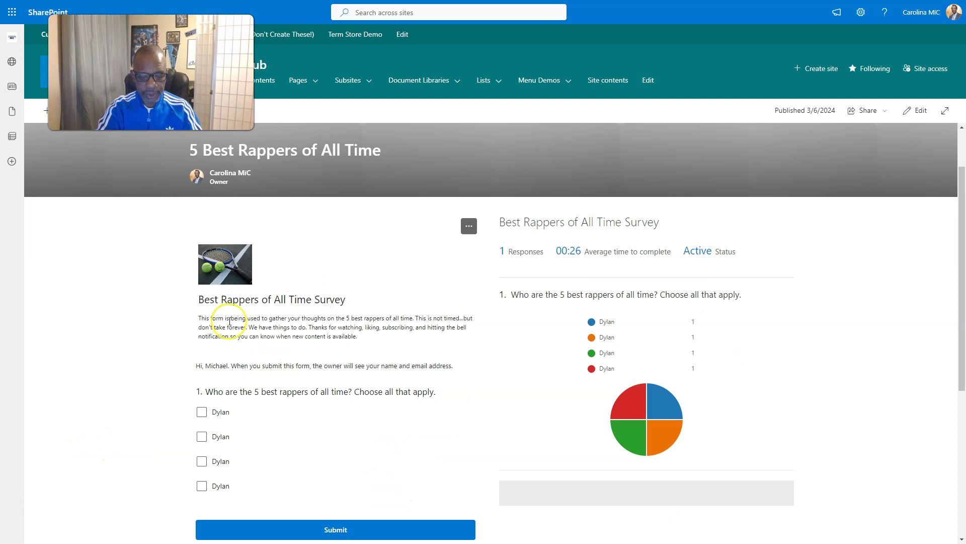
pyautogui.click(229, 322)
pyautogui.scroll(-2, 255, 352)
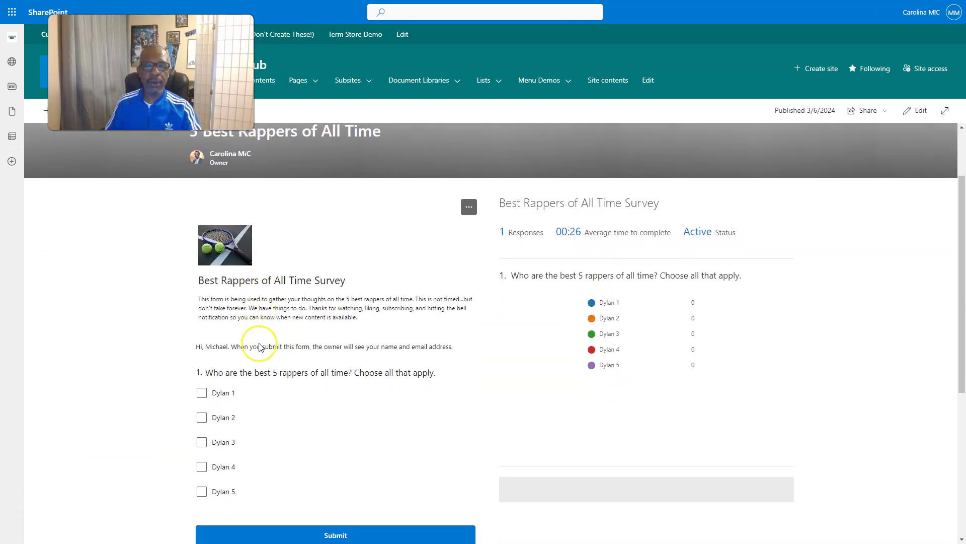
pyautogui.scroll(-1, 261, 347)
pyautogui.click(202, 227)
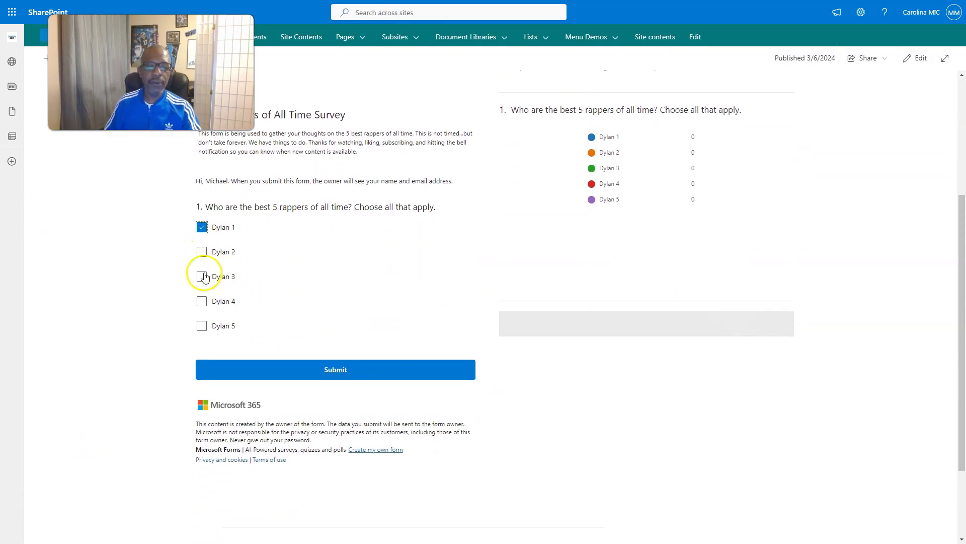
pyautogui.click(202, 277)
pyautogui.click(201, 325)
pyautogui.click(313, 372)
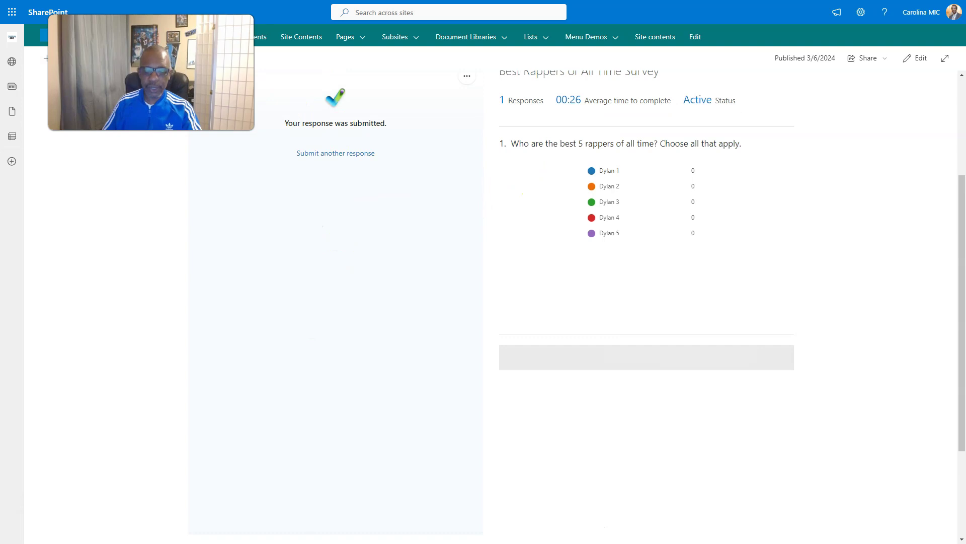
pyautogui.press('F5')
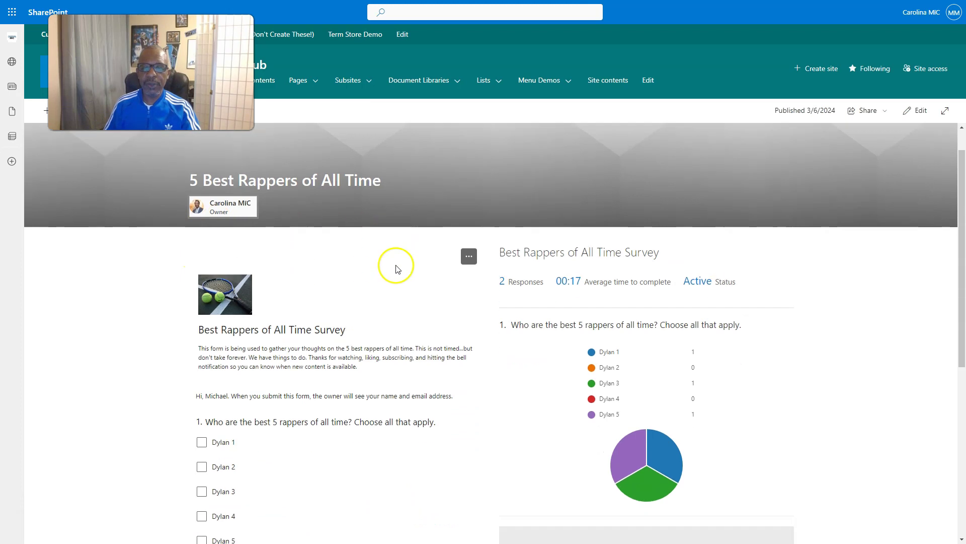
pyautogui.scroll(-3, 394, 263)
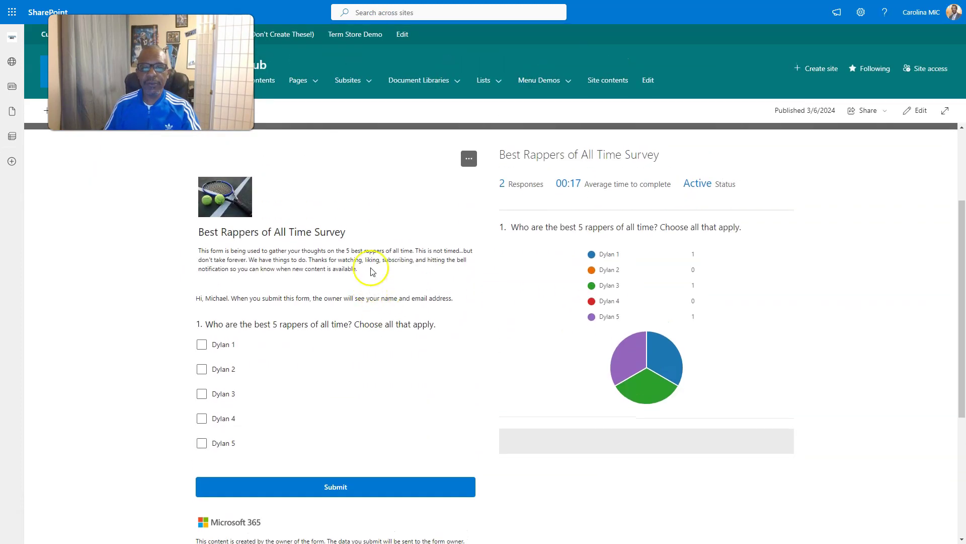